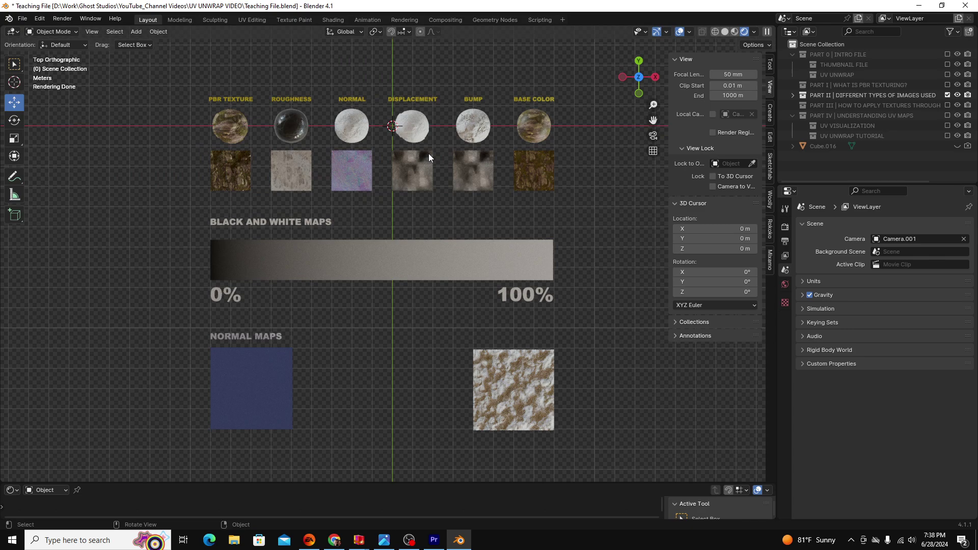
Step: Zoom in on the mossy PBR Texture and Roughness spheres and their titles
scroll(235, 180, "up", 7)
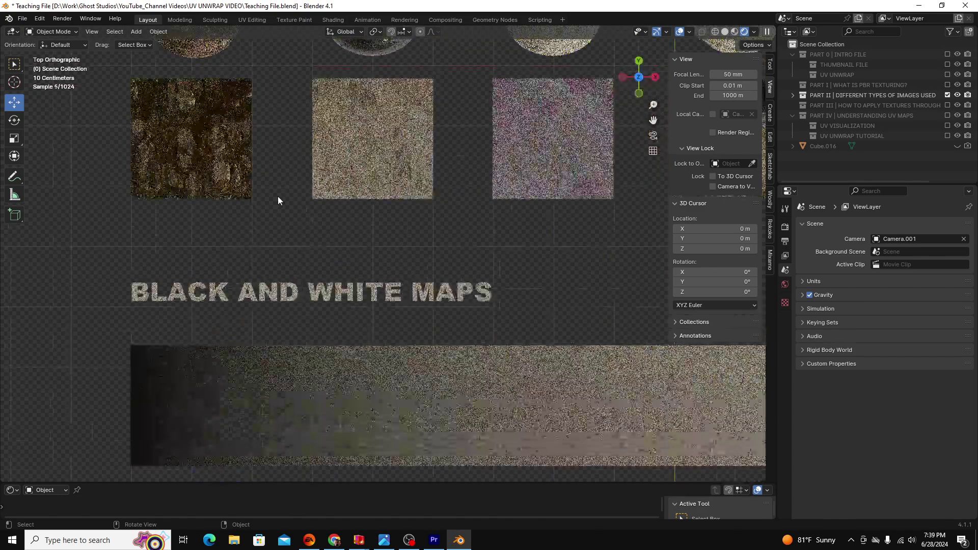
scroll(279, 199, "up", 2)
middle_click_drag(280, 158, 389, 430, "shift")
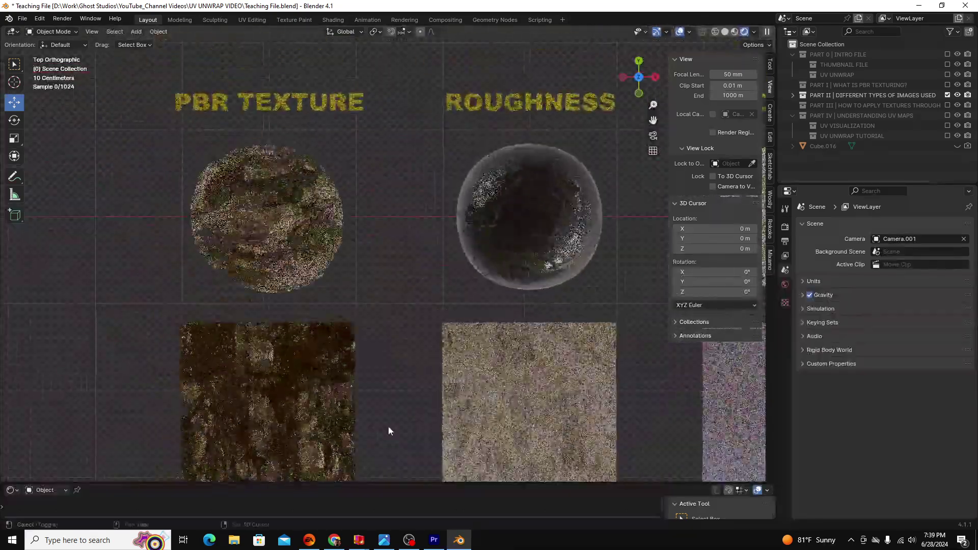
middle_click_drag(358, 374, 373, 327, "shift")
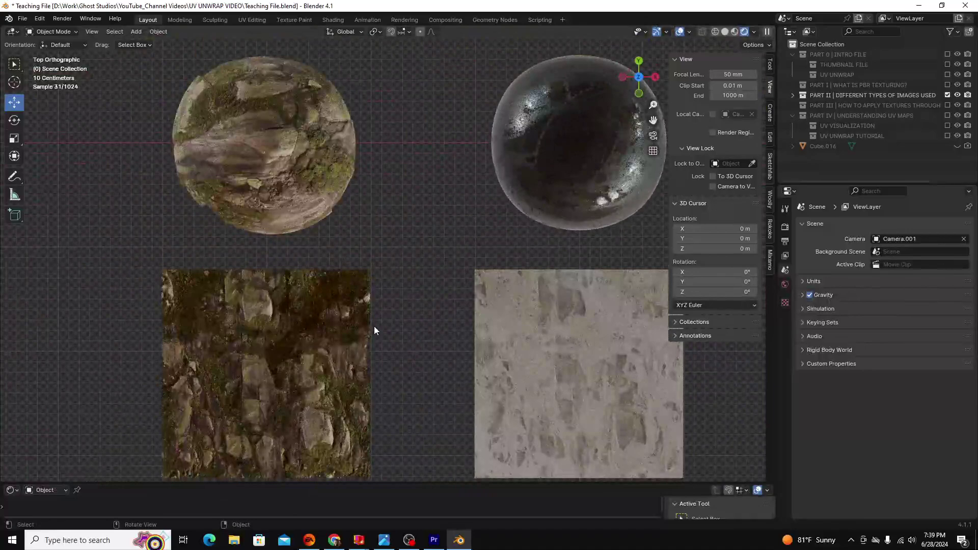
scroll(328, 218, "up", 1)
middle_click_drag(328, 218, 430, 349, "shift")
scroll(368, 294, "up", 1)
scroll(367, 294, "up", 3)
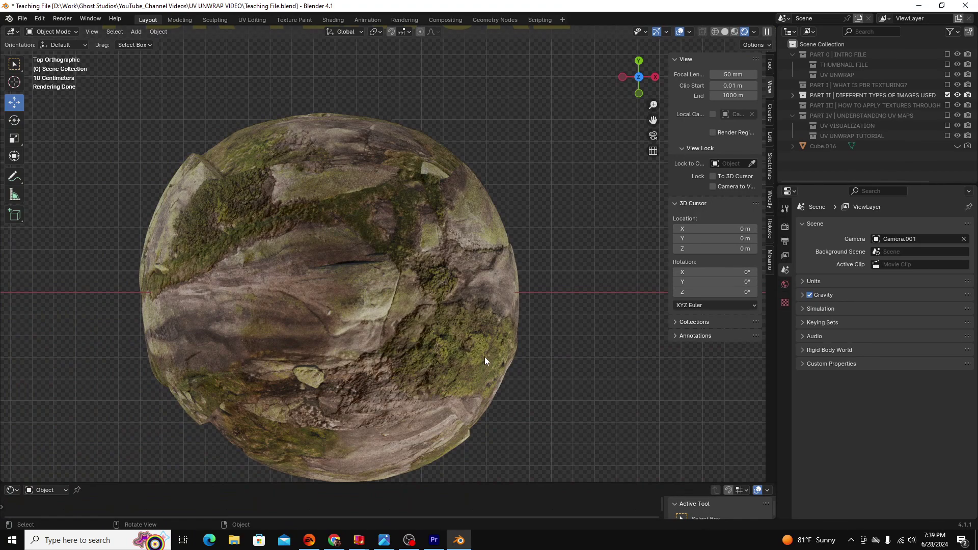
Step: Zoom back out to frame all six spheres above their texture squares
scroll(447, 357, "down", 3)
middle_click_drag(448, 351, 432, 260, "shift")
scroll(433, 258, "up", 5)
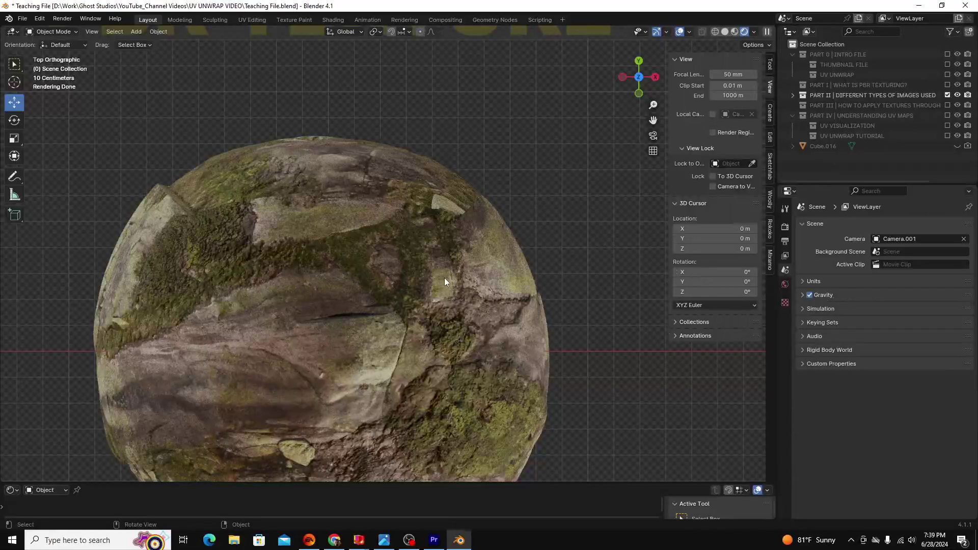
scroll(371, 412, "down", 6)
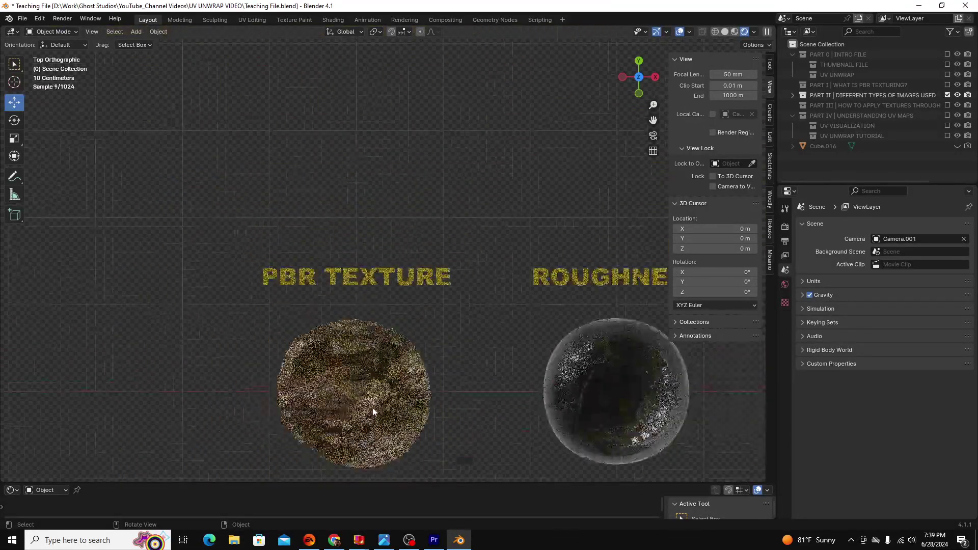
middle_click_drag(383, 368, 201, 284, "shift")
scroll(200, 283, "down", 3)
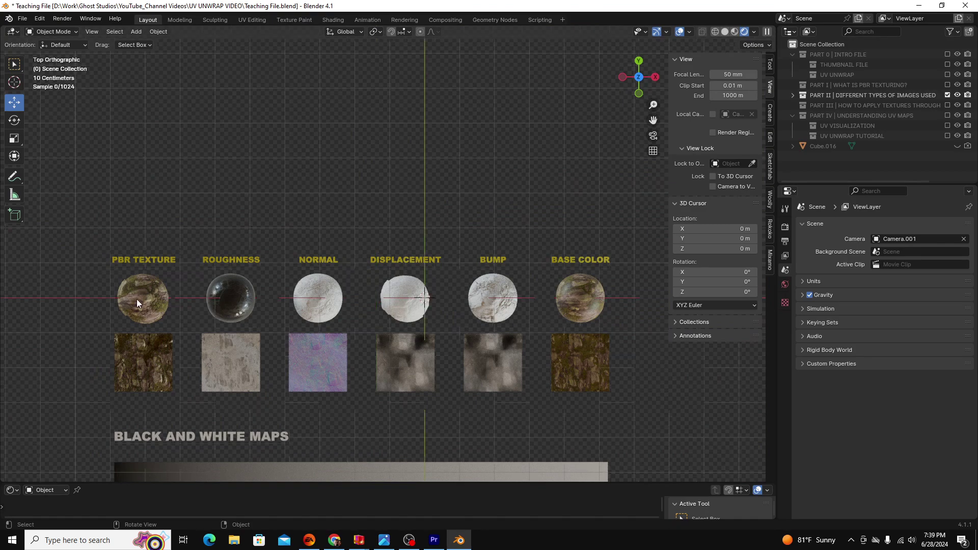
Step: Pan over the PBR Texture and Roughness spheres, then zoom out to include the Normal column
scroll(137, 299, "up", 5)
middle_click_drag(302, 362, 296, 299, "shift")
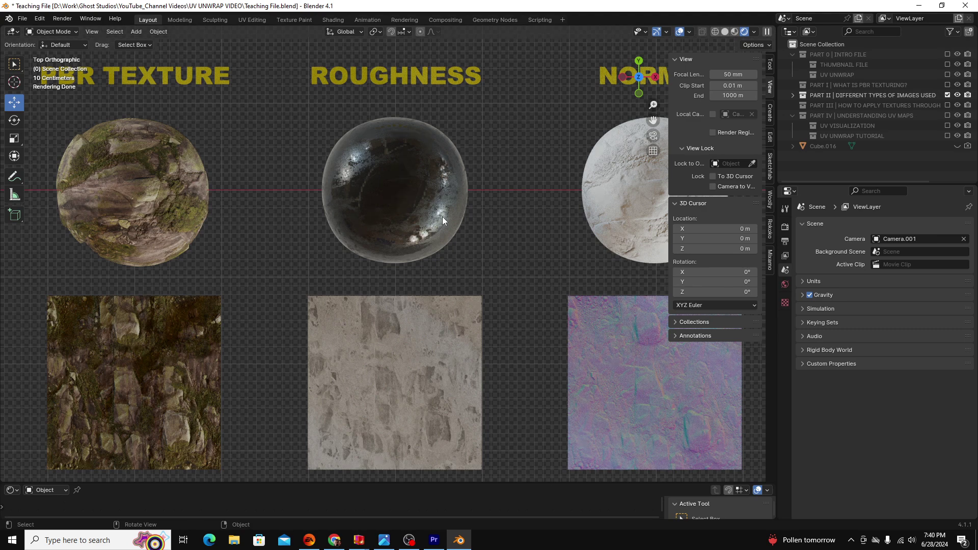
middle_click_drag(452, 396, 444, 350, "shift")
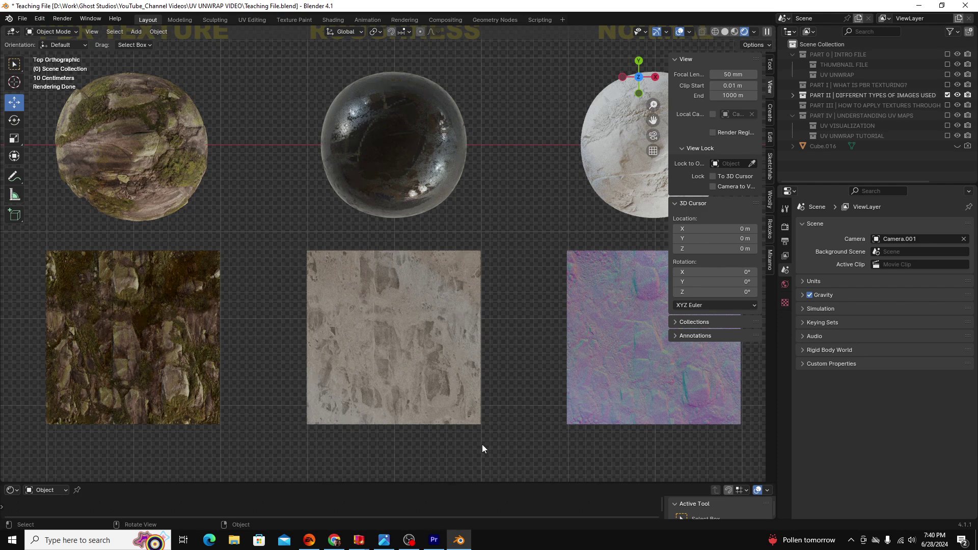
scroll(483, 403, "down", 1)
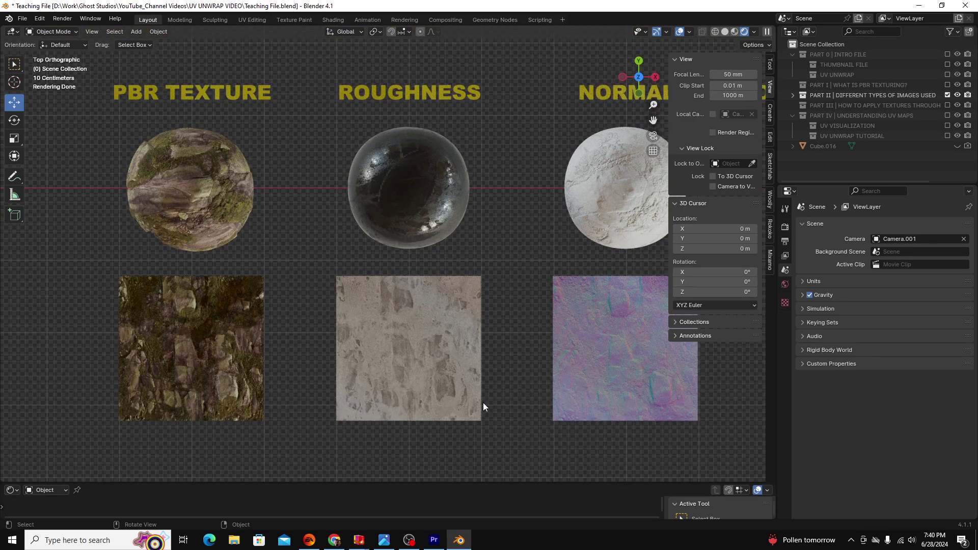
scroll(483, 403, "down", 3)
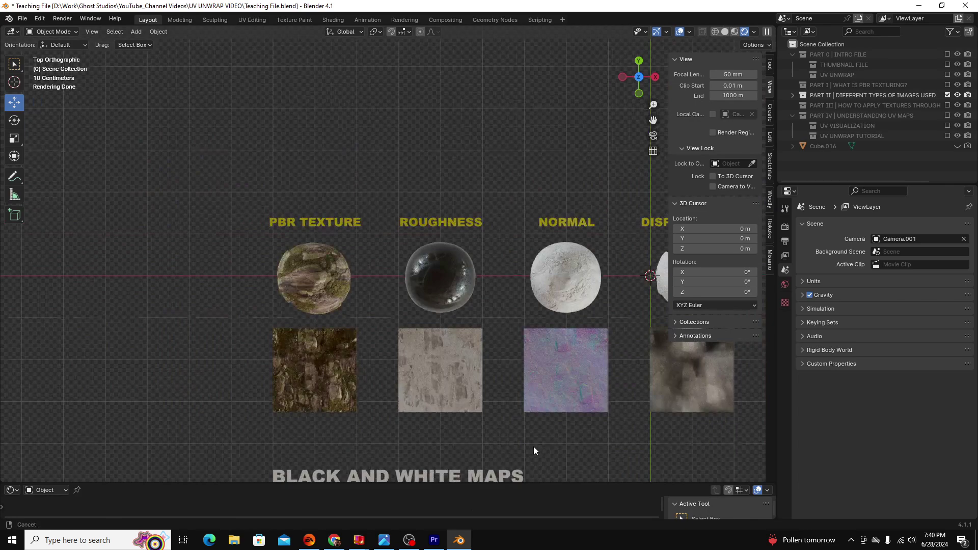
Step: Zoom out to show all six map columns and the 0%–100% gradient bar
middle_click_drag(533, 447, 310, 280, "shift")
scroll(388, 295, "down", 1)
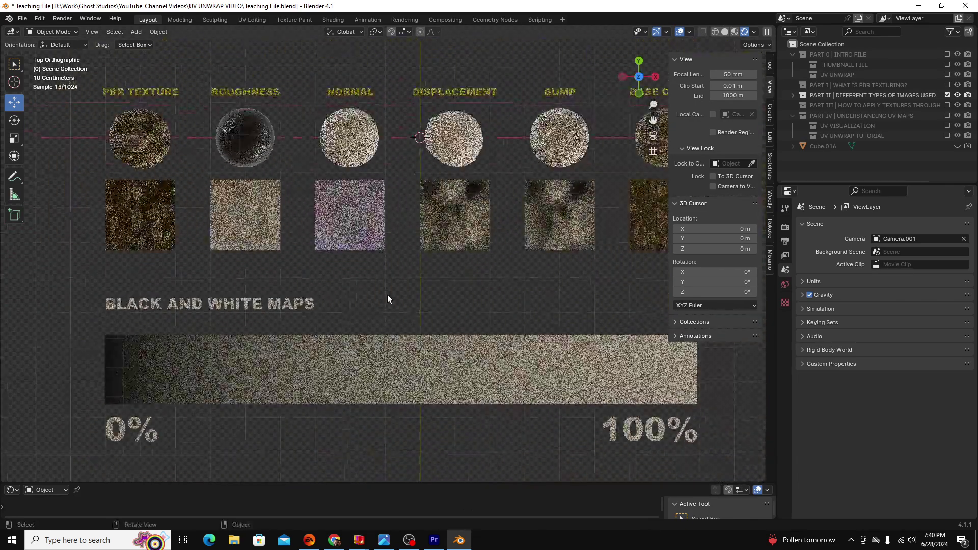
scroll(387, 299, "down", 1)
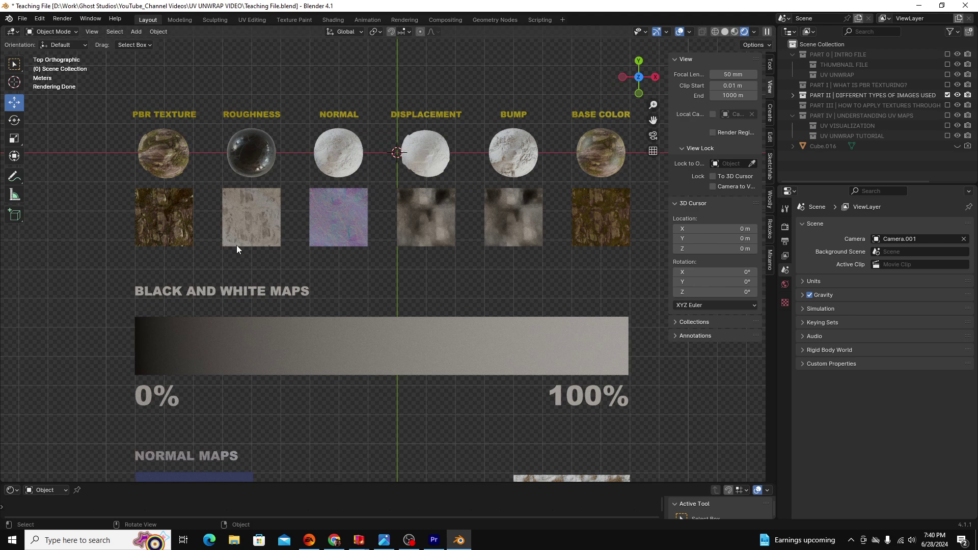
scroll(255, 207, "up", 2)
scroll(258, 201, "down", 1)
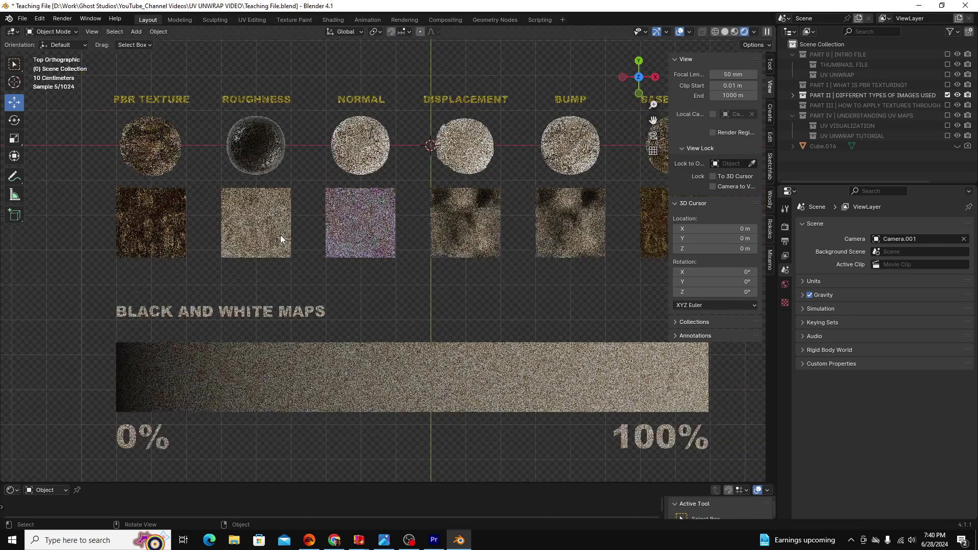
middle_click_drag(301, 303, 274, 303, "shift")
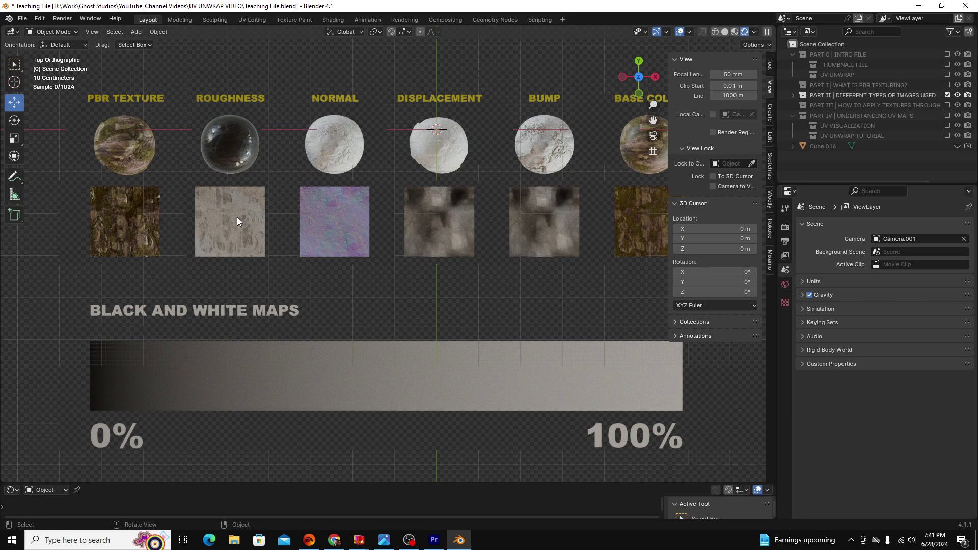
Step: Pan toward the Roughness, Normal and Displacement spheres
scroll(237, 217, "up", 5)
scroll(235, 264, "down", 4)
scroll(239, 266, "down", 2)
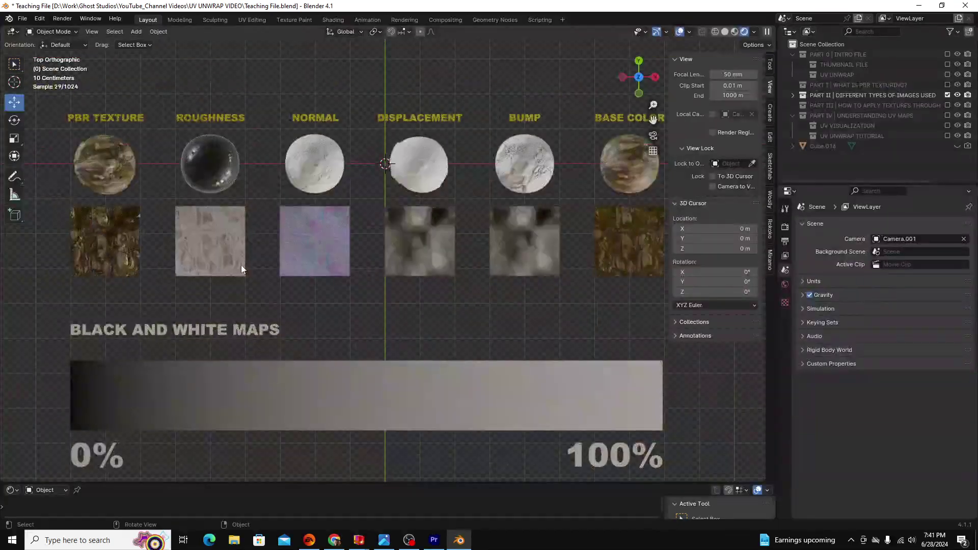
middle_click_drag(475, 384, 409, 352, "shift")
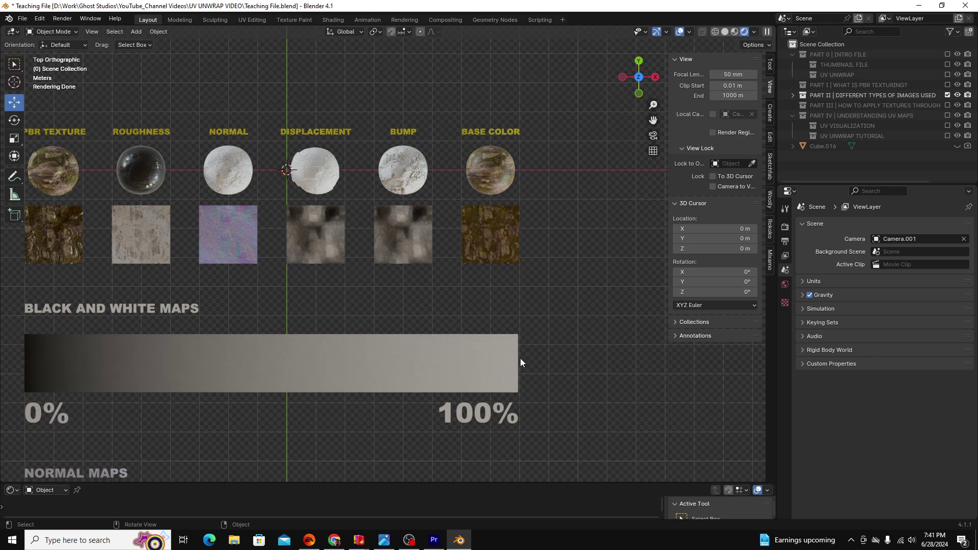
Step: Pan right to centre the Roughness sphere, with Normal and Displacement beside it
scroll(126, 184, "up", 7)
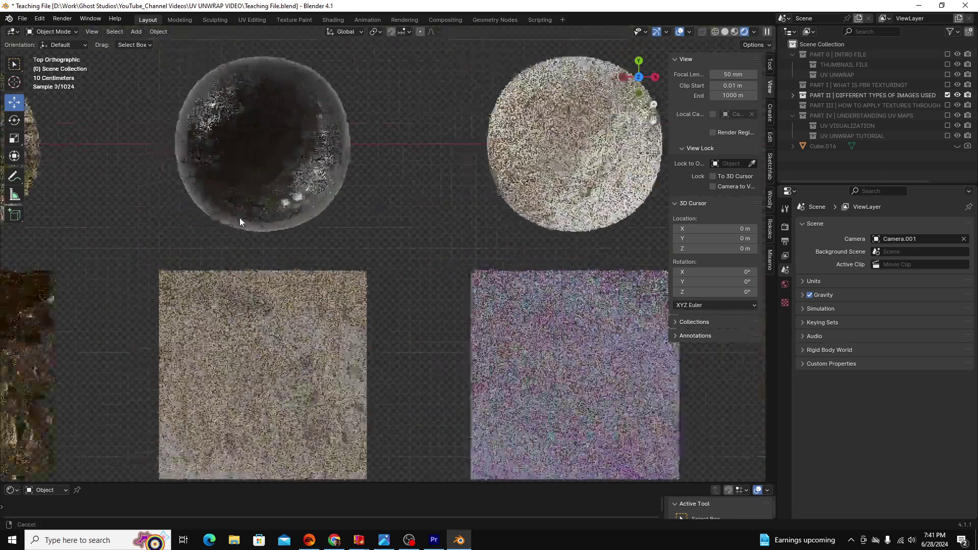
middle_click_drag(240, 222, 344, 212, "shift")
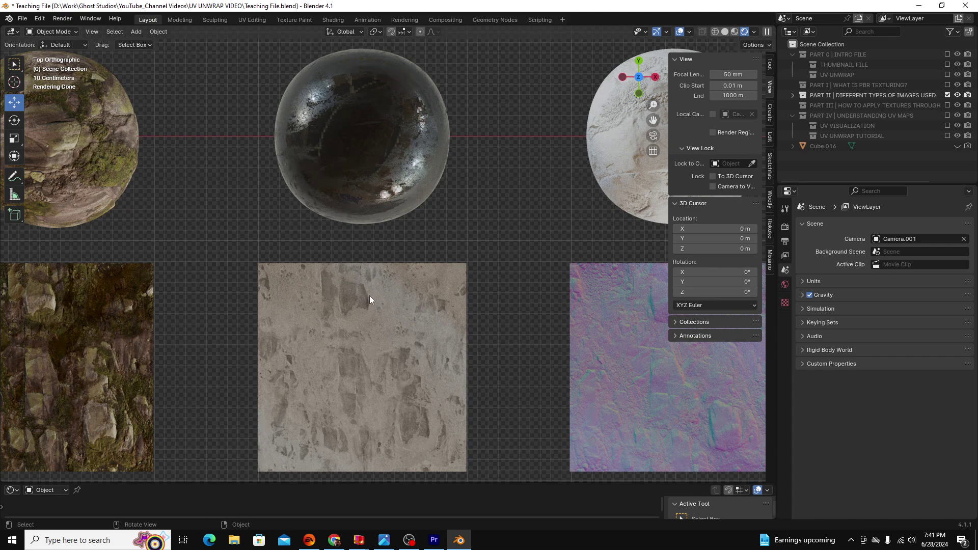
scroll(368, 297, "down", 2)
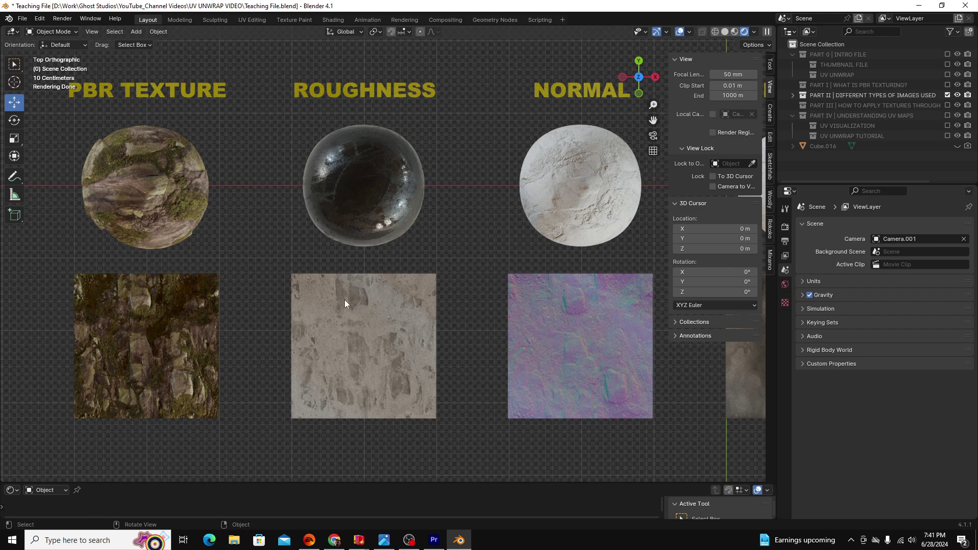
scroll(392, 157, "up", 5)
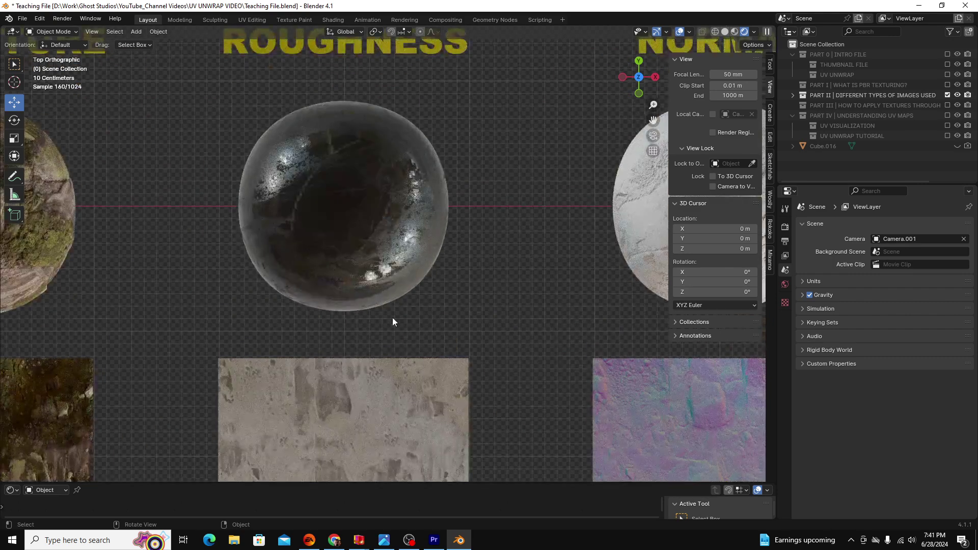
scroll(390, 314, "down", 4)
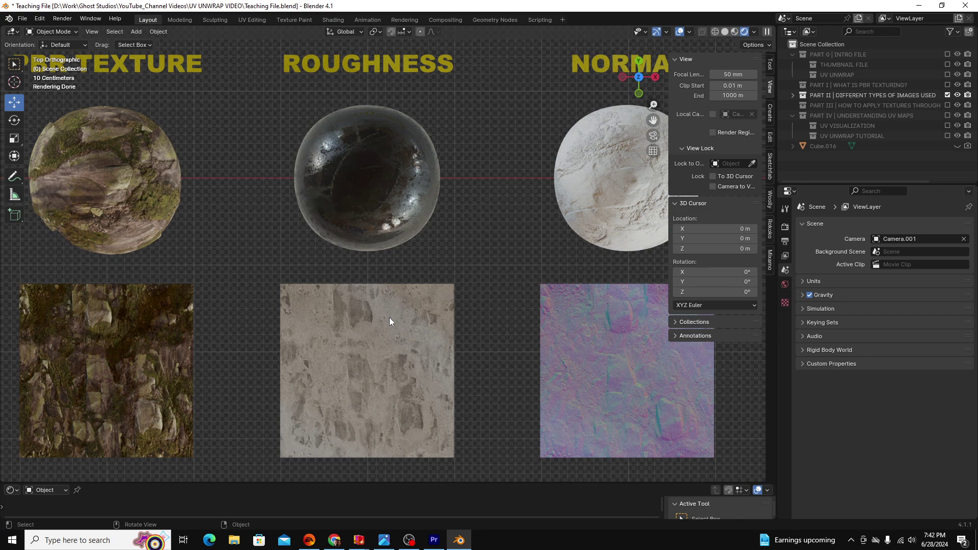
scroll(377, 304, "down", 1)
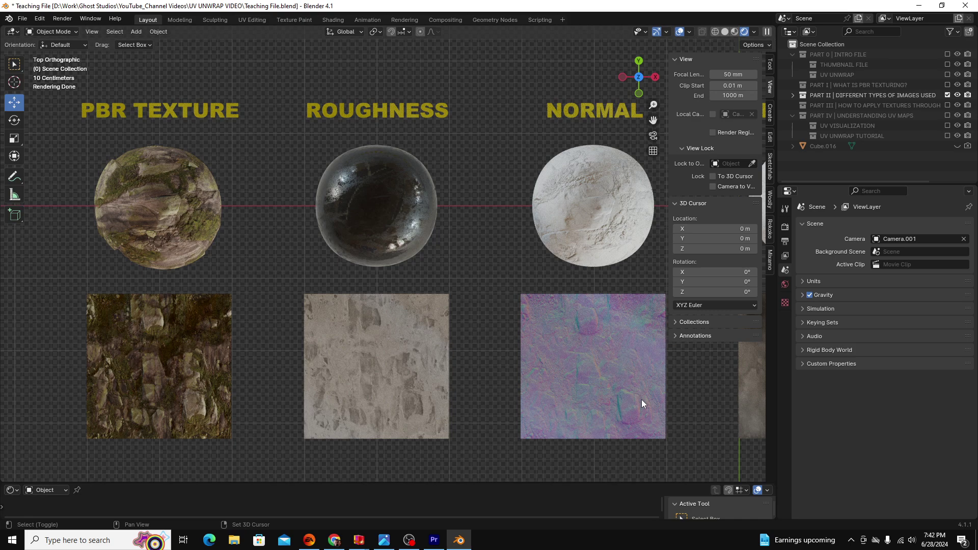
Step: Zoom in and orbit close over the Normal sphere's surface at an angle
middle_click_drag(648, 400, 512, 412, "shift")
scroll(483, 420, "up", 1)
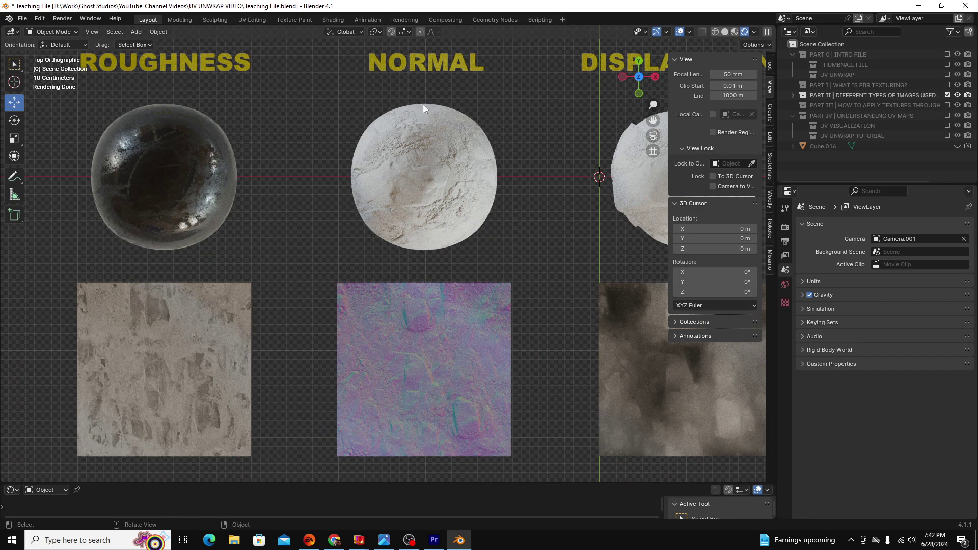
scroll(433, 119, "up", 4)
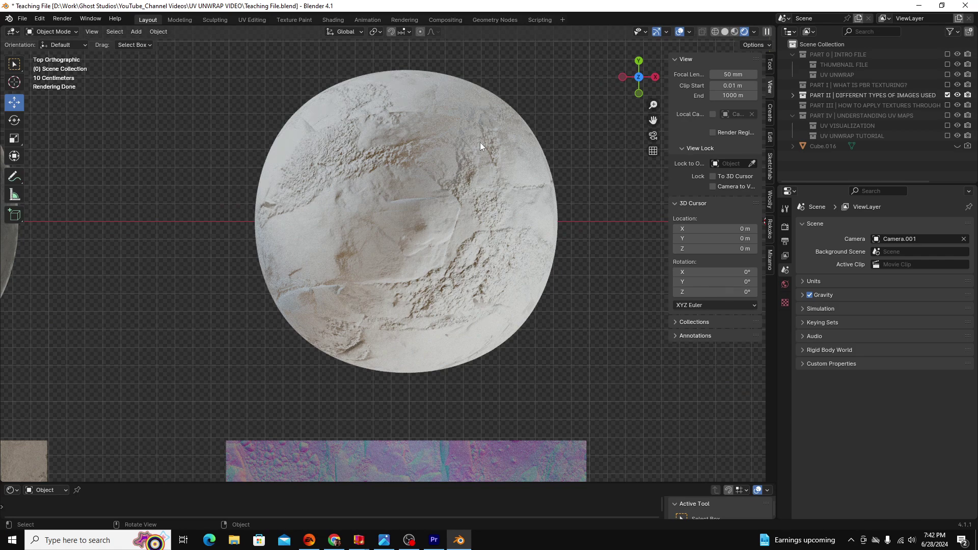
middle_click_drag(504, 291, 502, 224)
scroll(503, 224, "up", 4)
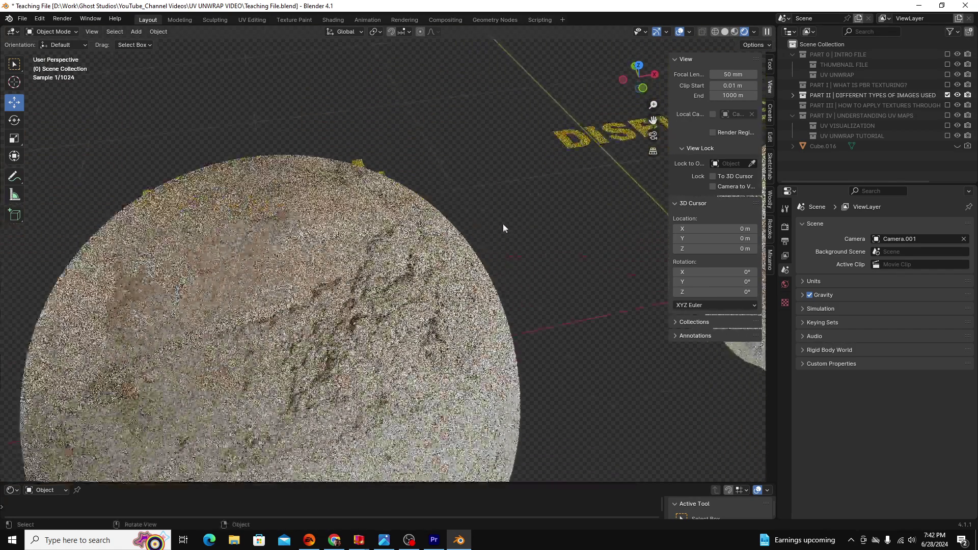
middle_click_drag(329, 245, 395, 206)
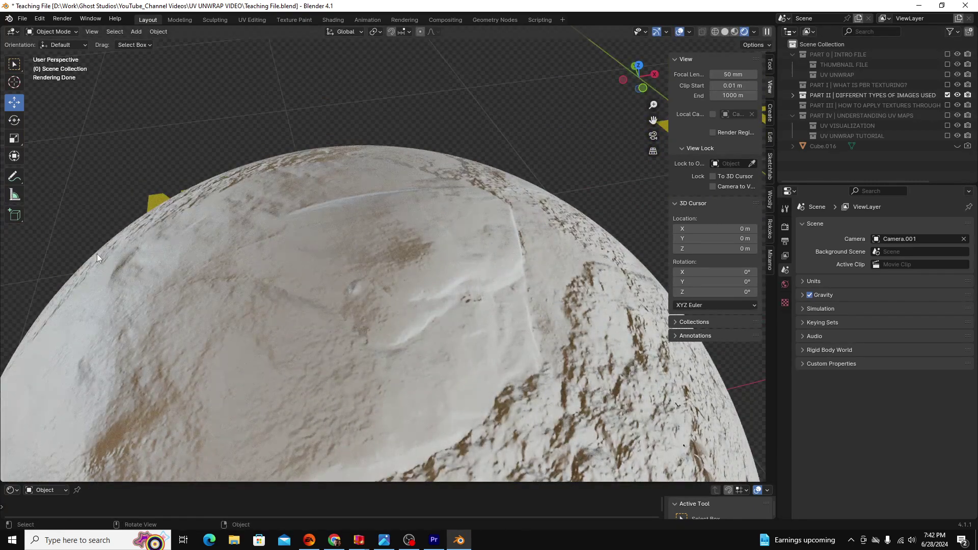
Step: Switch to Solid shading, back to Rendered, then return to top view
left_click(725, 31)
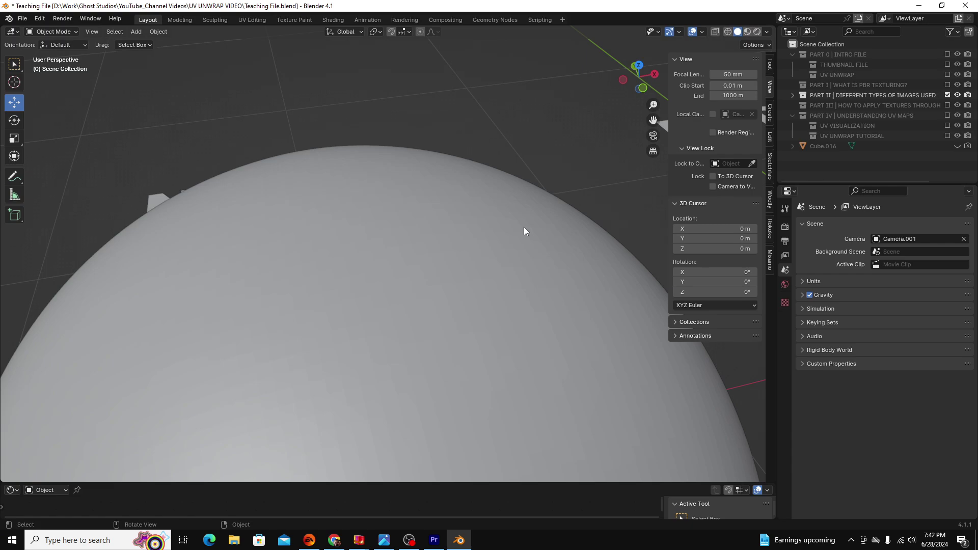
left_click(756, 31)
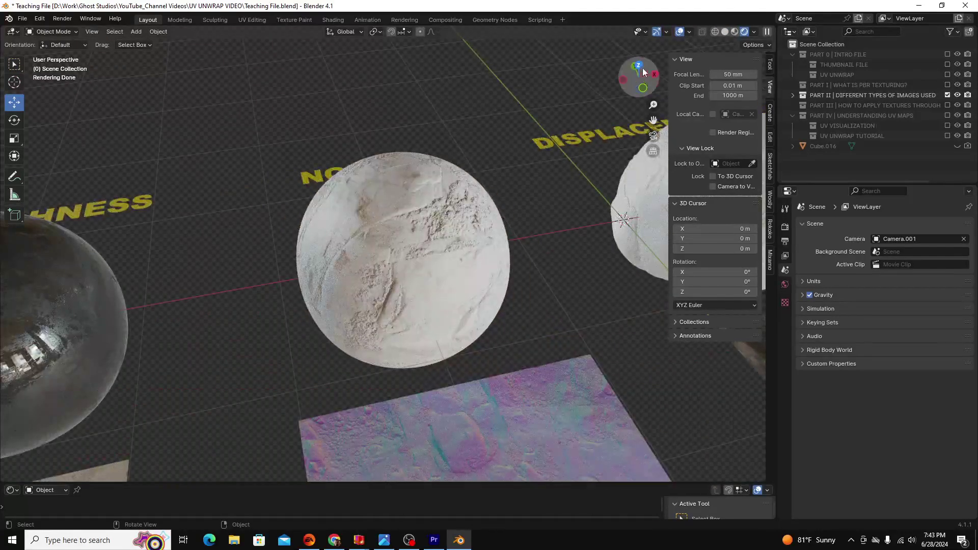
left_click(637, 66)
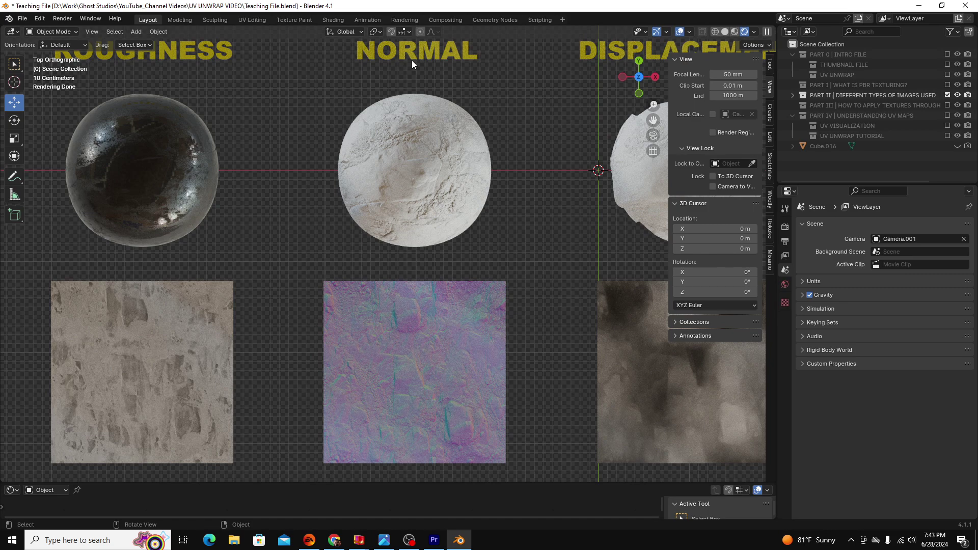
Step: Centre the top view on the purple normal-map plane, zooming in and back out
middle_click_drag(388, 377, 385, 310)
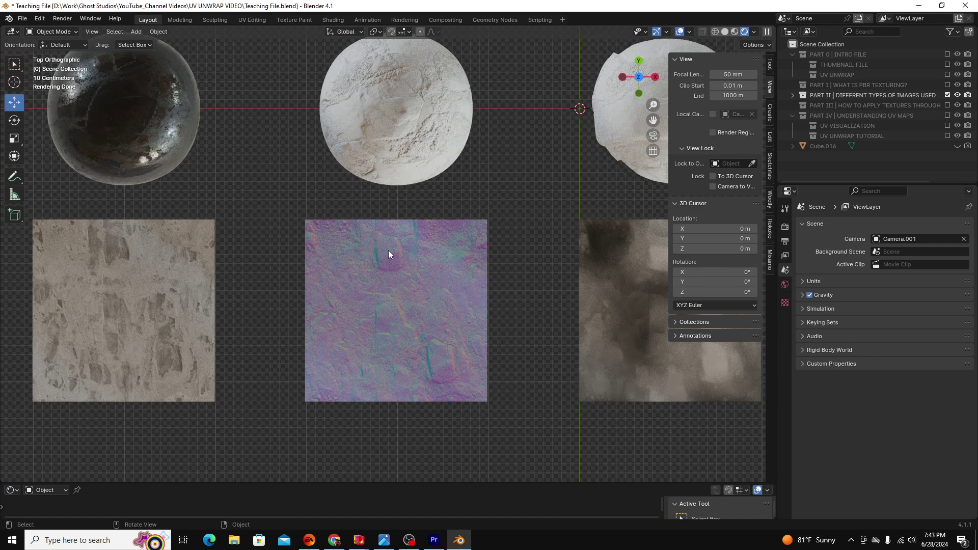
scroll(388, 251, "up", 3)
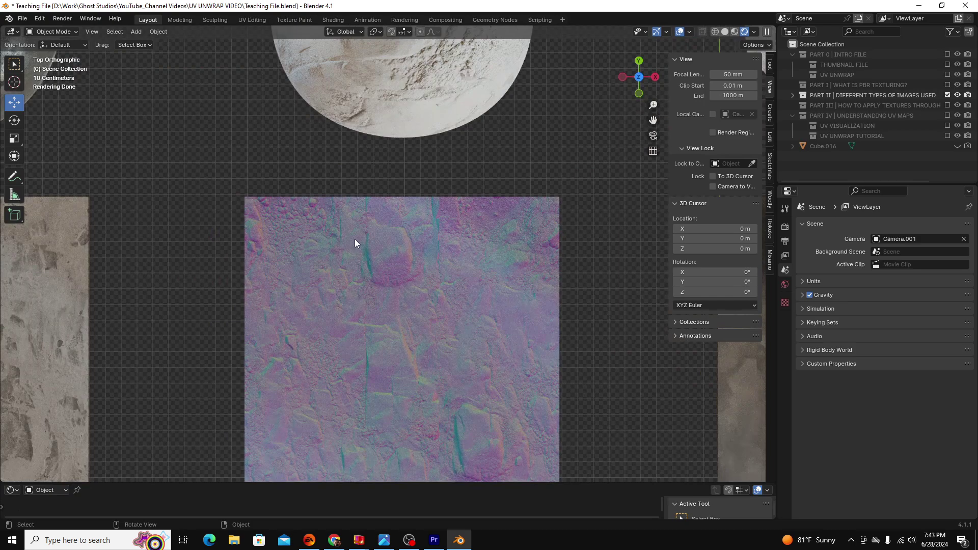
scroll(381, 262, "down", 2)
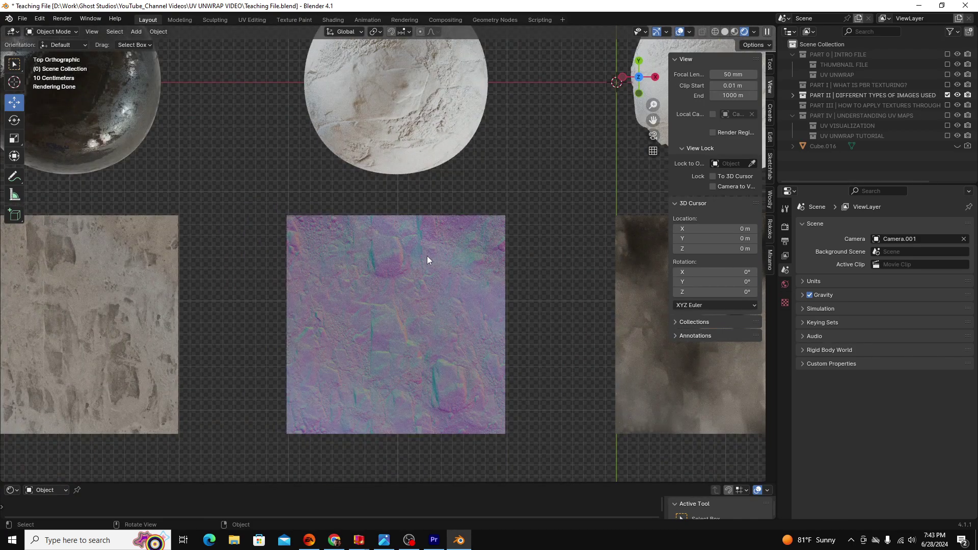
Step: Pan to the NORMAL MAPS section and orbit around the pink-and-teal cube
scroll(419, 261, "down", 5)
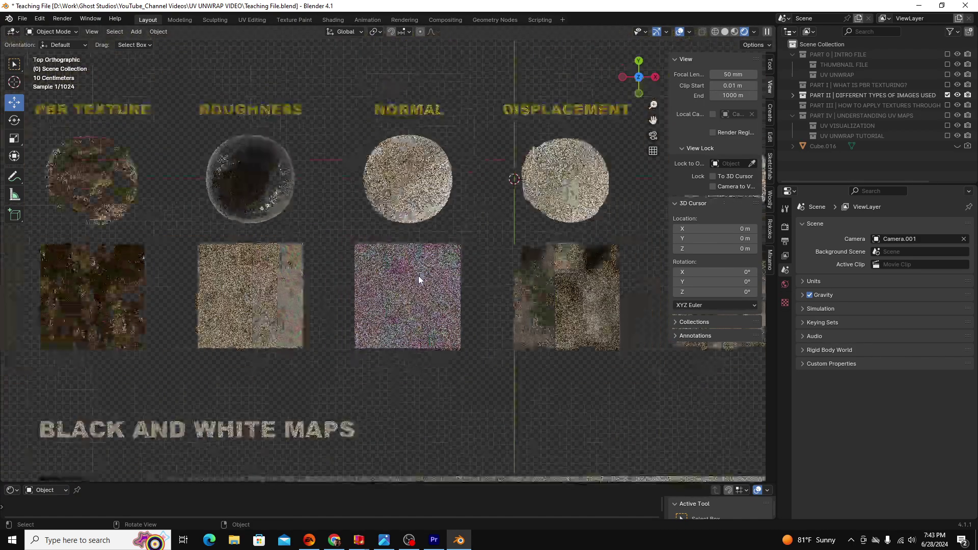
middle_click_drag(401, 439, 500, 429, "shift")
middle_click_drag(256, 395, 282, 289)
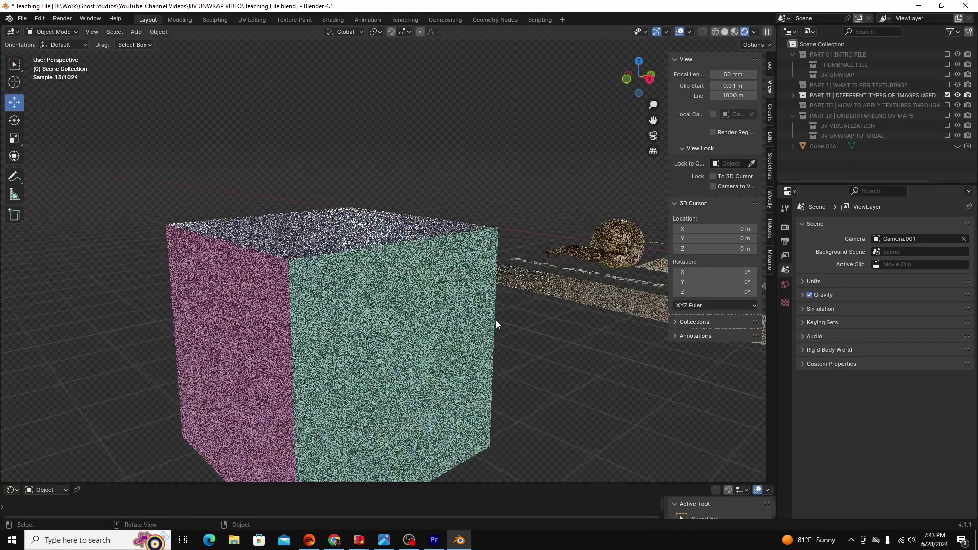
scroll(497, 320, "up", 1)
middle_click_drag(498, 306, 540, 214)
Step: Snap to top view and centre the Displacement column between Normal and Bump
left_click(638, 64)
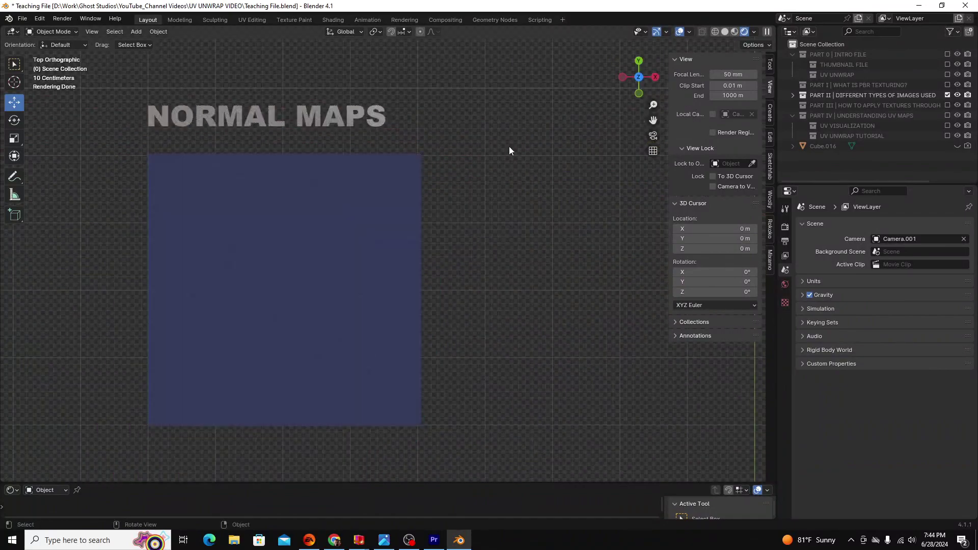
middle_click_drag(510, 147, 428, 237, "shift")
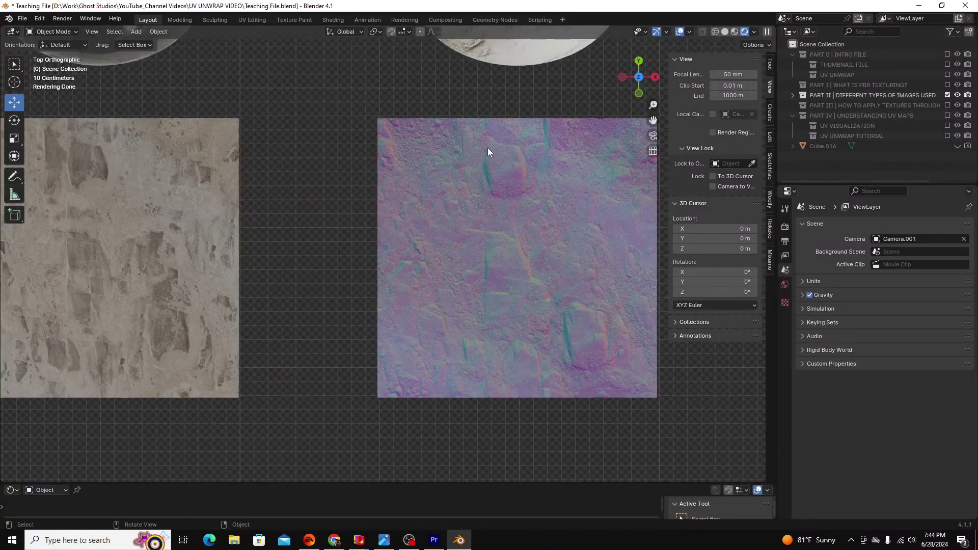
scroll(487, 151, "down", 2)
scroll(487, 151, "up", 4, "shift")
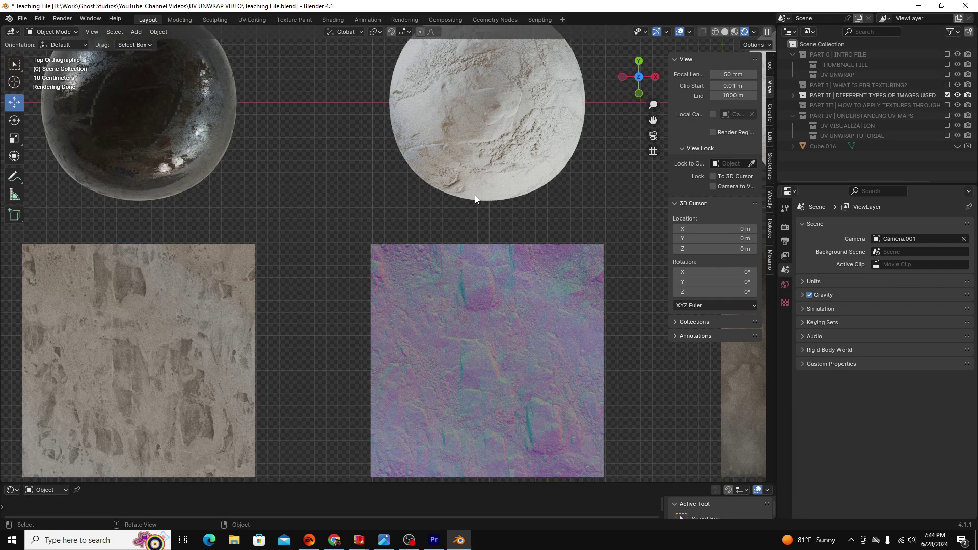
scroll(522, 331, "down", 2)
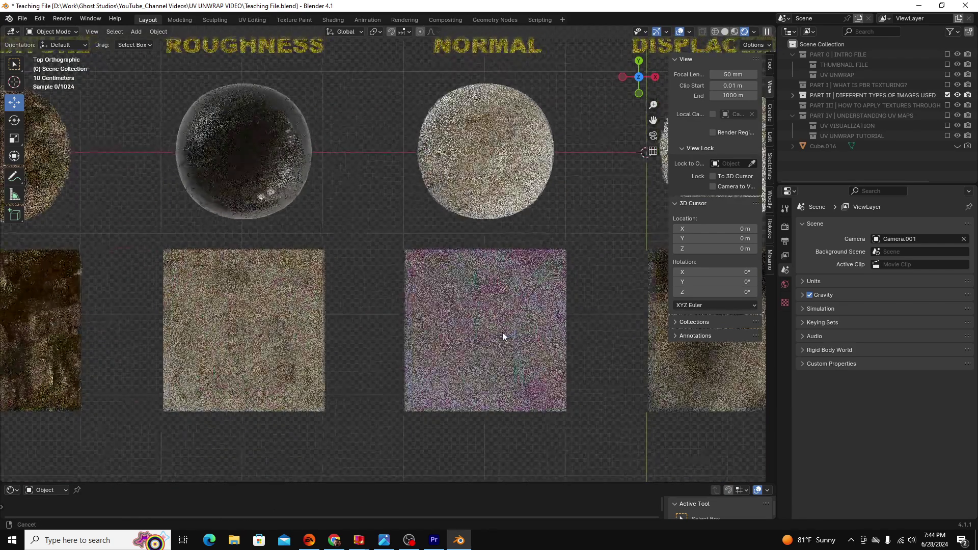
middle_click_drag(502, 333, 499, 334, "shift")
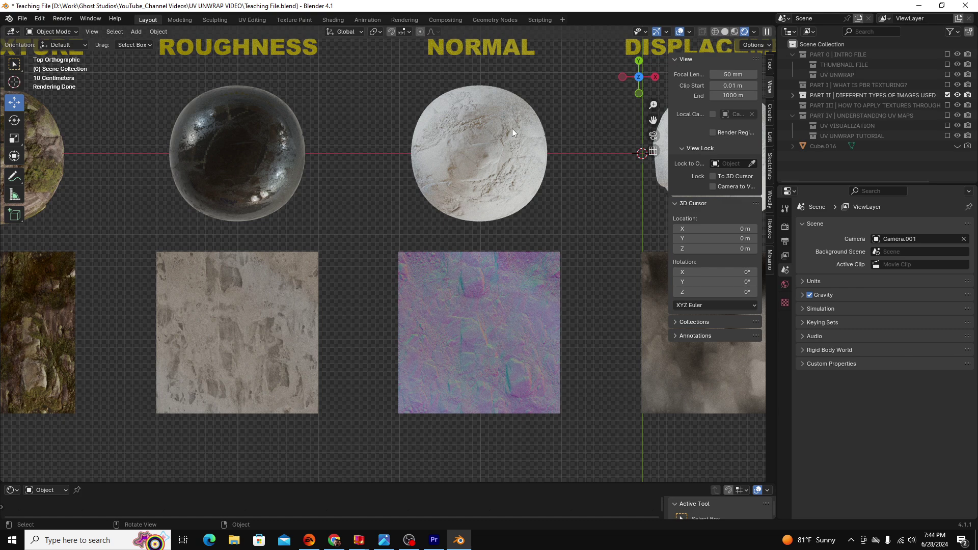
scroll(512, 128, "up", 1)
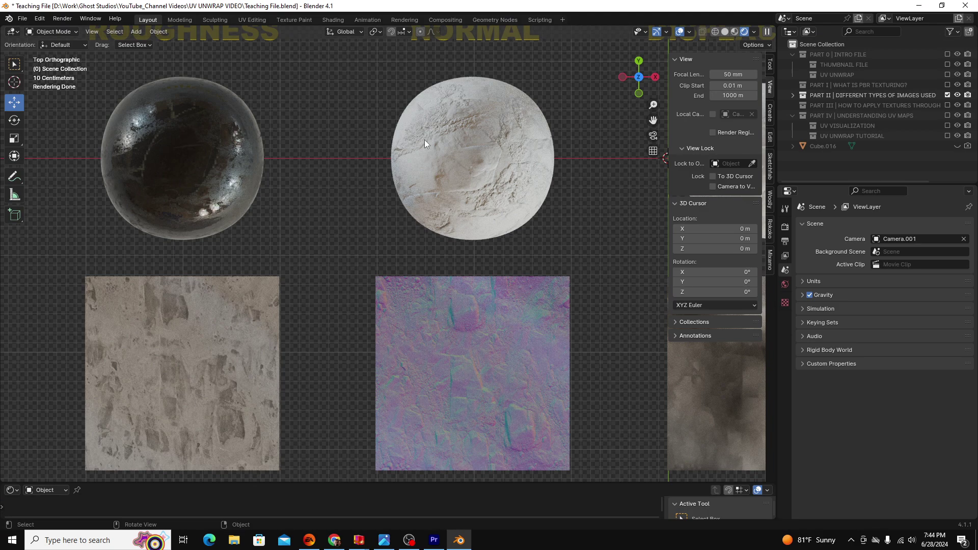
scroll(424, 140, "down", 3)
Step: Zoom in on the Displacement sphere and orbit to see its displaced relief in perspective
middle_click_drag(585, 305, 394, 323, "shift")
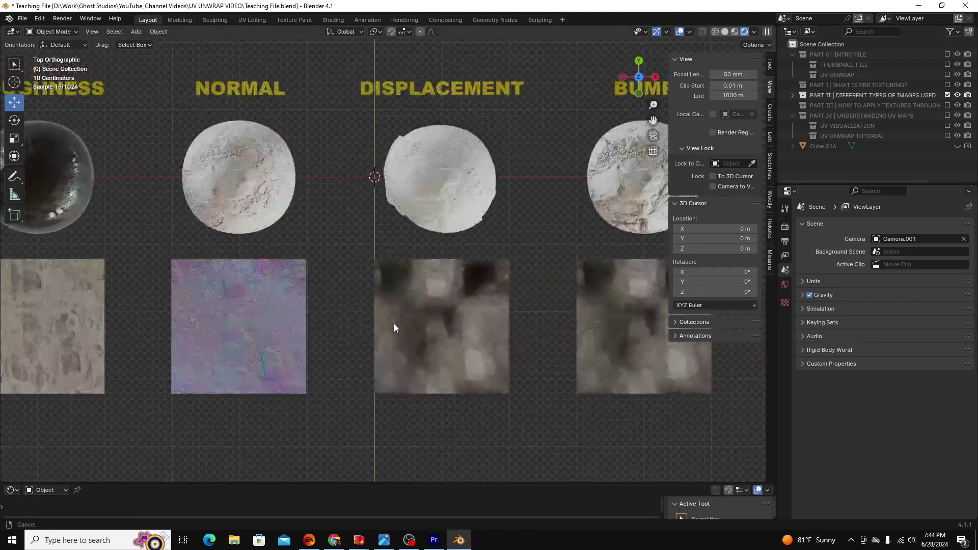
scroll(452, 291, "up", 1)
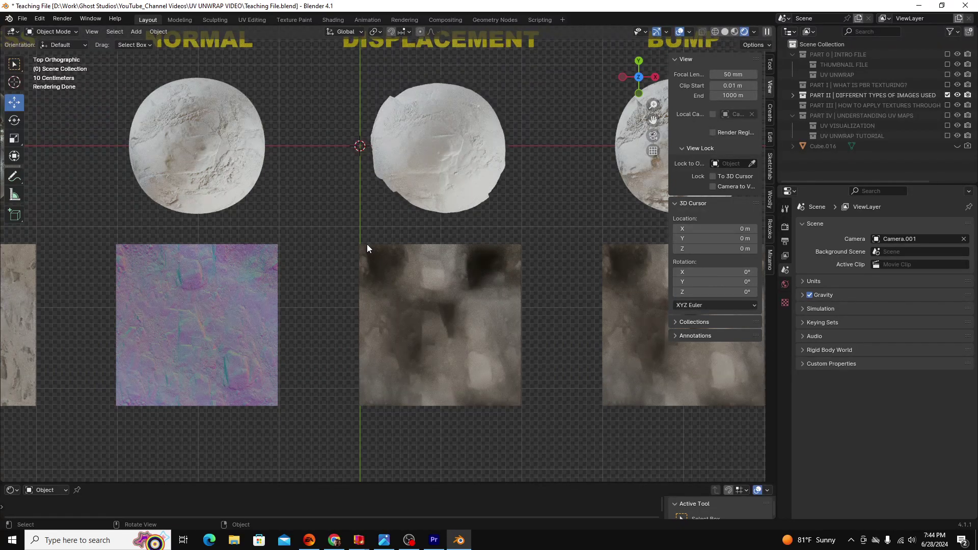
scroll(465, 102, "up", 1)
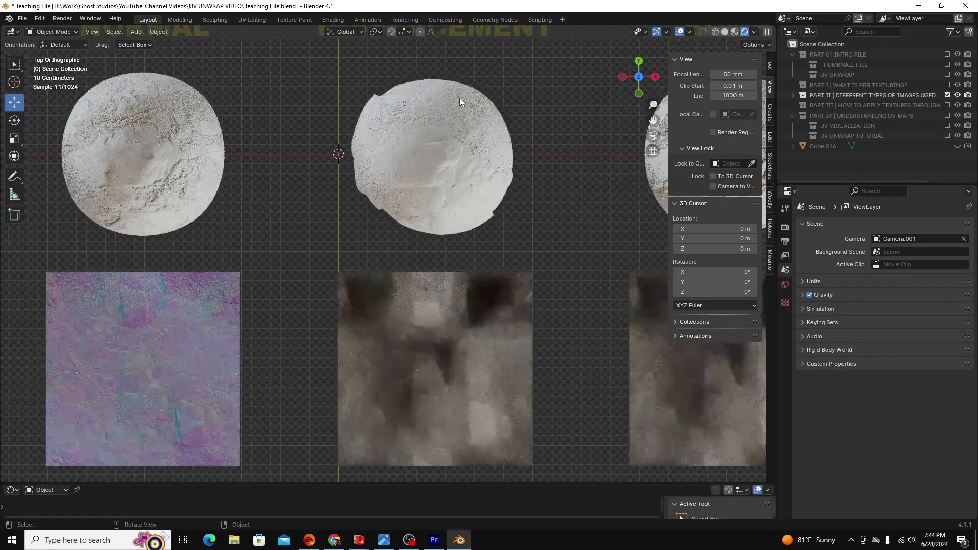
middle_click_drag(461, 98, 464, 187, "shift")
scroll(463, 187, "up", 1)
scroll(462, 187, "up", 3)
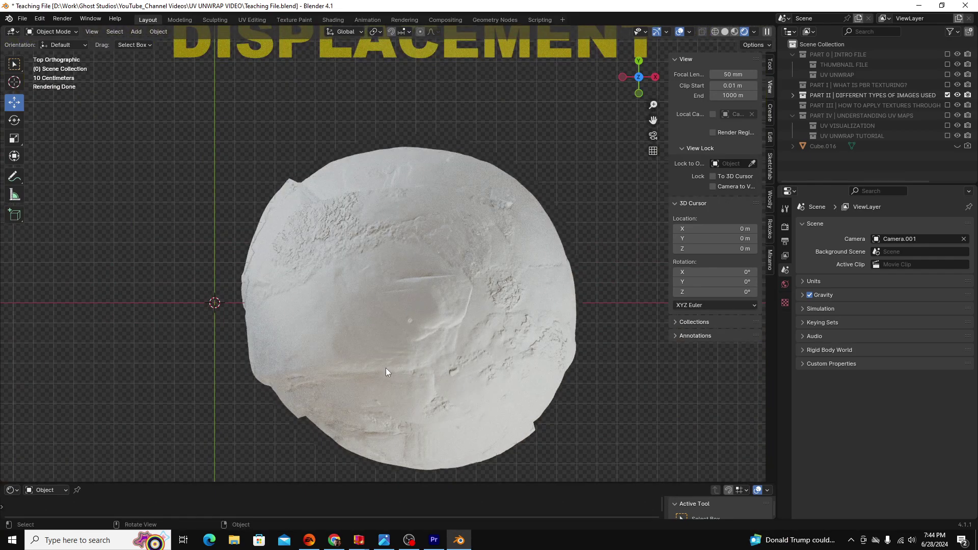
middle_click_drag(385, 367, 411, 272)
scroll(441, 350, "up", 3)
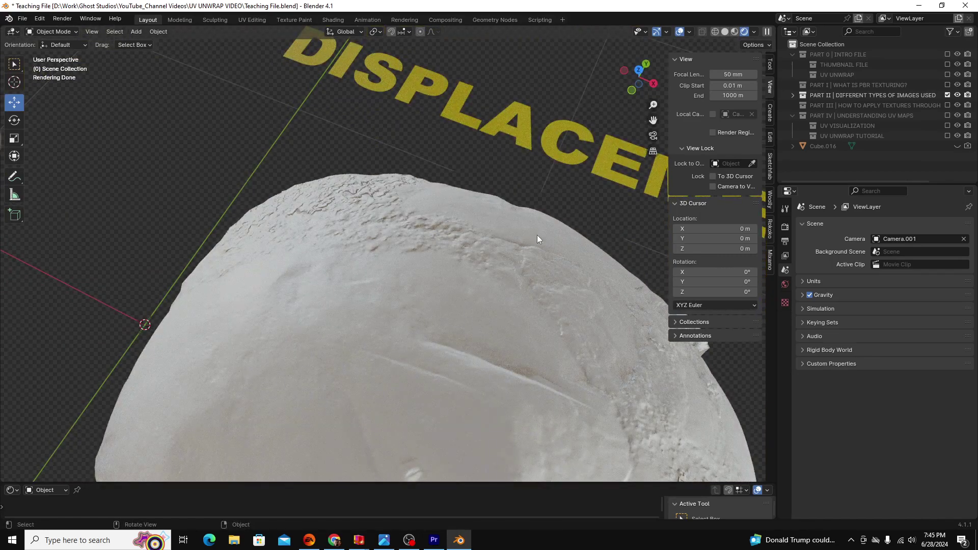
Step: Pan to the Bump sphere, zoom in and tilt to view its relief
key("KP_7")
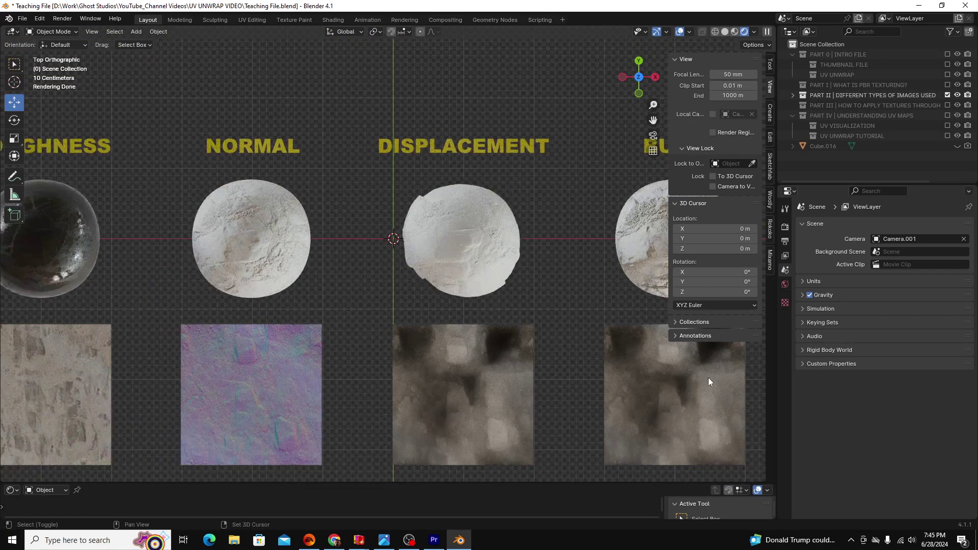
middle_click_drag(720, 378, 550, 378, "shift")
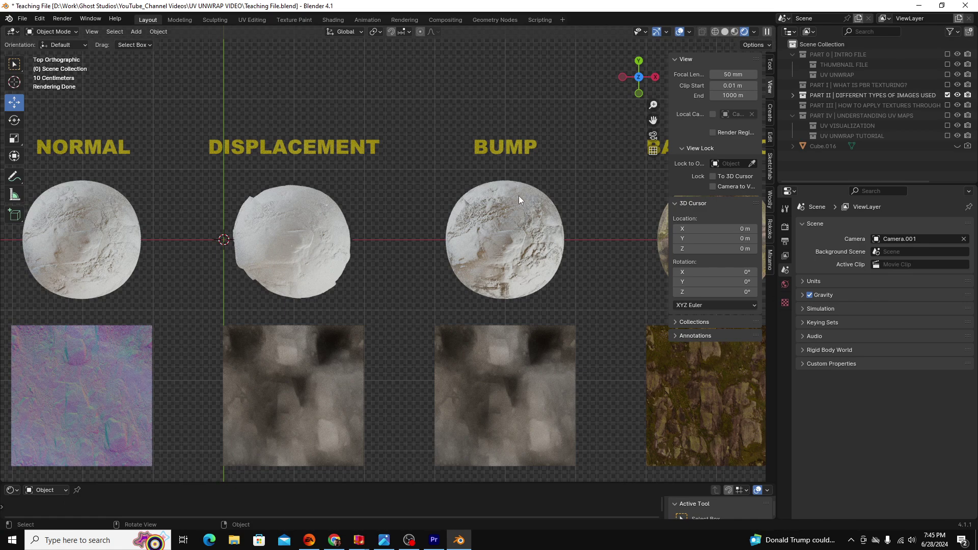
scroll(519, 199, "up", 6)
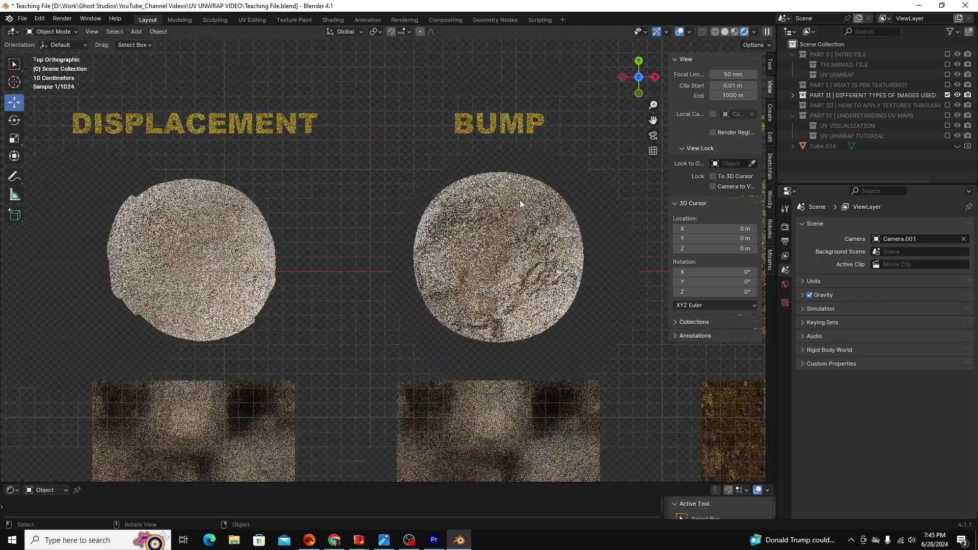
middle_click_drag(498, 284, 399, 198)
scroll(499, 259, "up", 3)
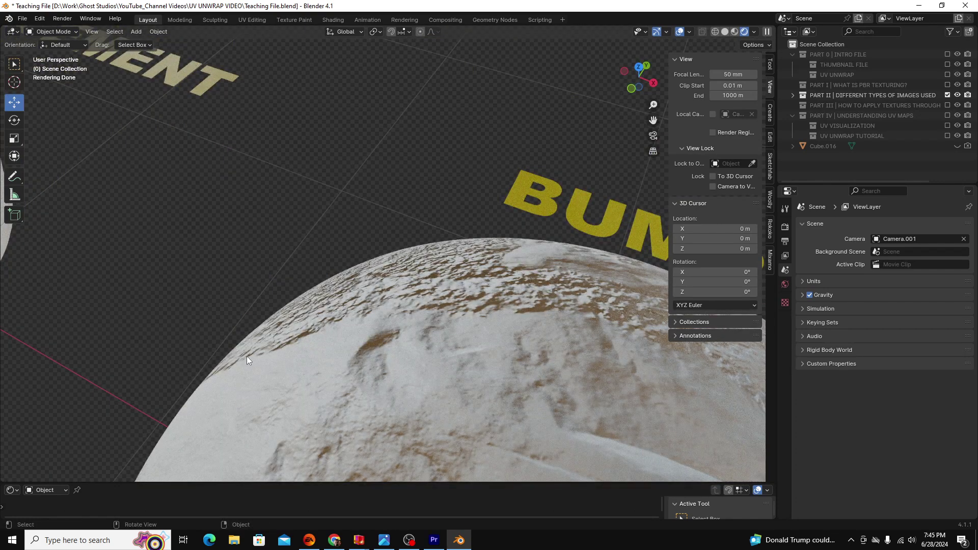
scroll(356, 265, "down", 6)
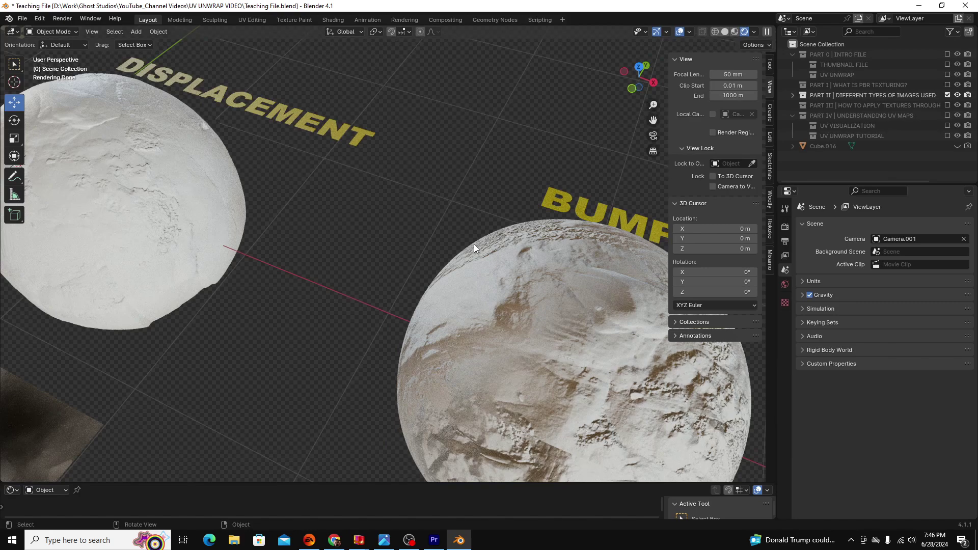
Step: Return to Top view (Numpad 7) and reframe Normal, Displacement and Bump
key("KP_7")
middle_click_drag(563, 199, 512, 212, "shift")
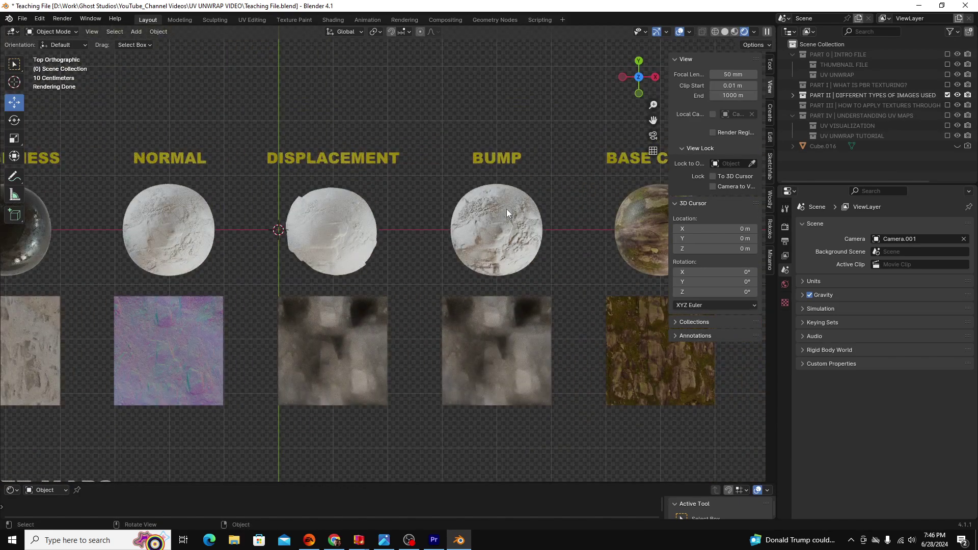
scroll(506, 212, "up", 1)
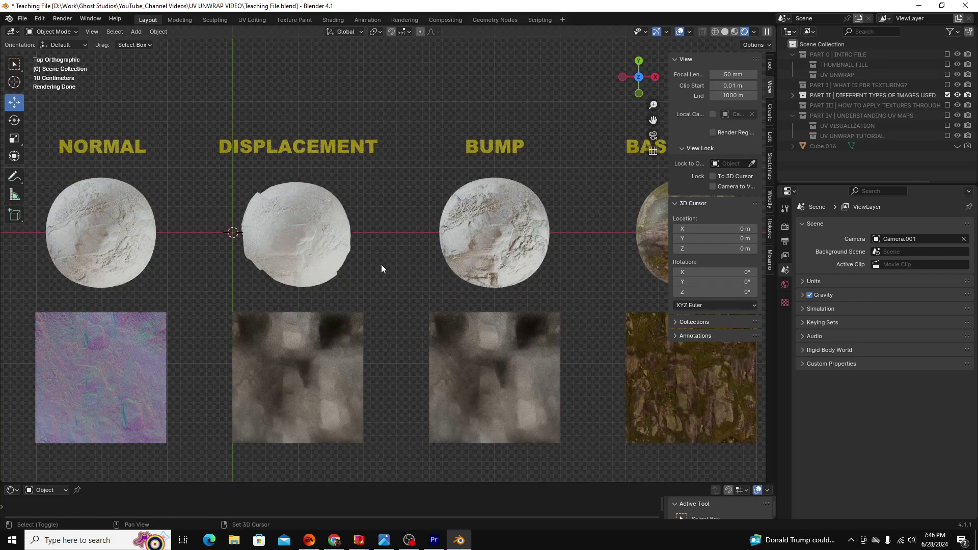
Step: Orbit in close on the DISPLACEMENT sphere's surface, then snap back to top view and zoom out
middle_click_drag(381, 265, 480, 259, "shift")
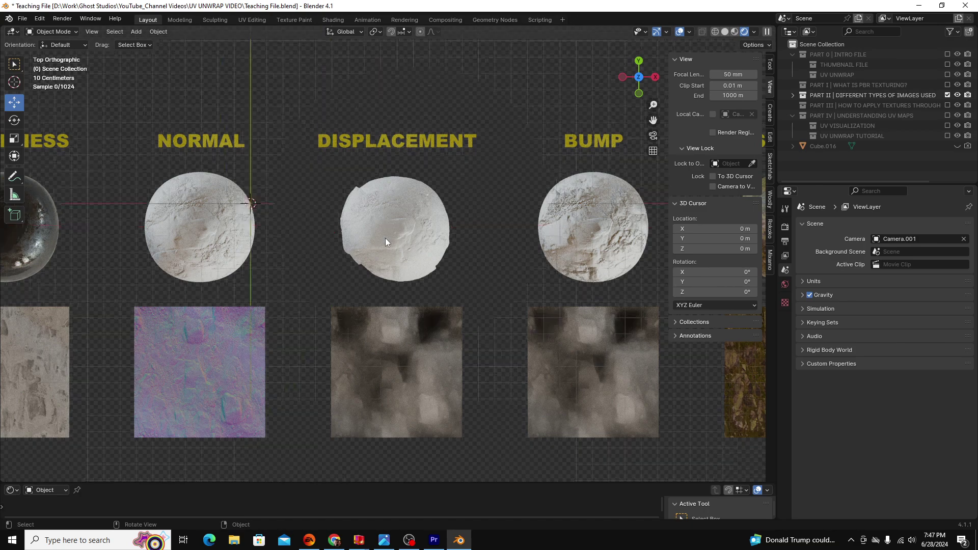
scroll(385, 237, "up", 5)
middle_click_drag(445, 318, 430, 279)
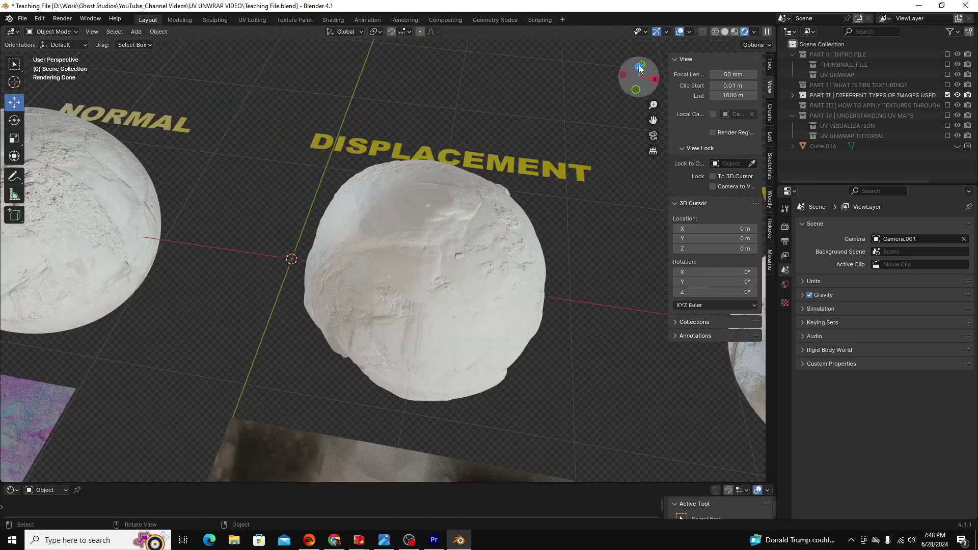
left_click(639, 69)
scroll(459, 321, "down", 2)
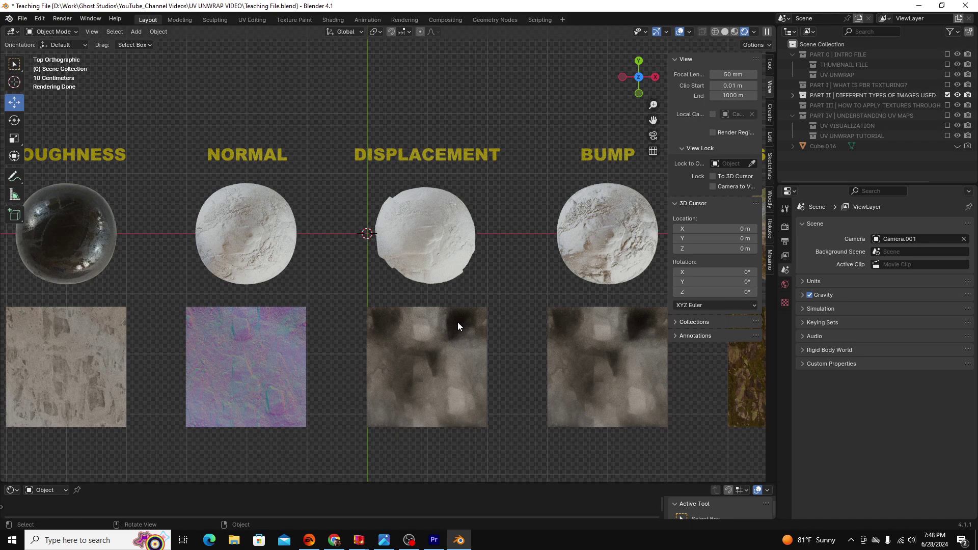
Step: Pan and zoom out the top view to frame the five columns from Roughness to Base Color
middle_click_drag(589, 332, 570, 380, "shift")
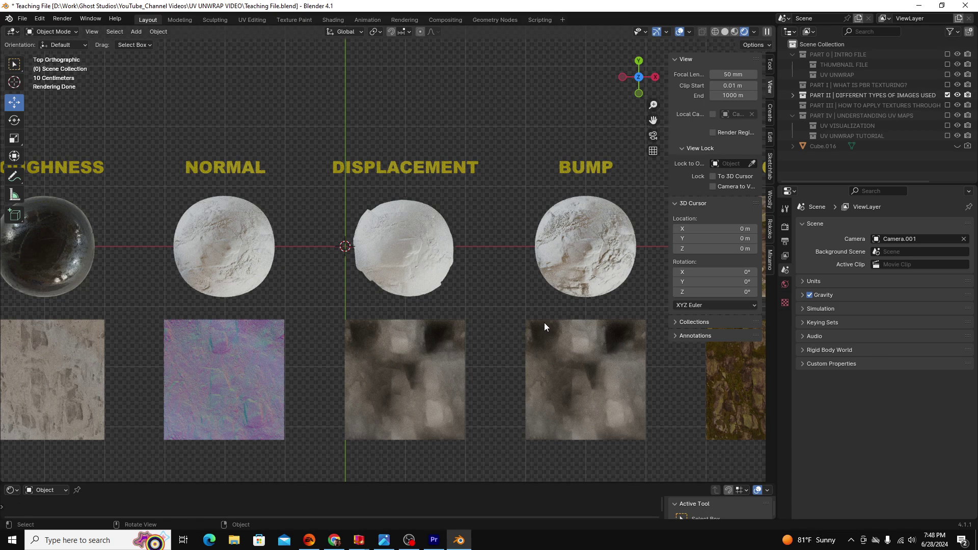
middle_click_drag(672, 440, 355, 233, "shift")
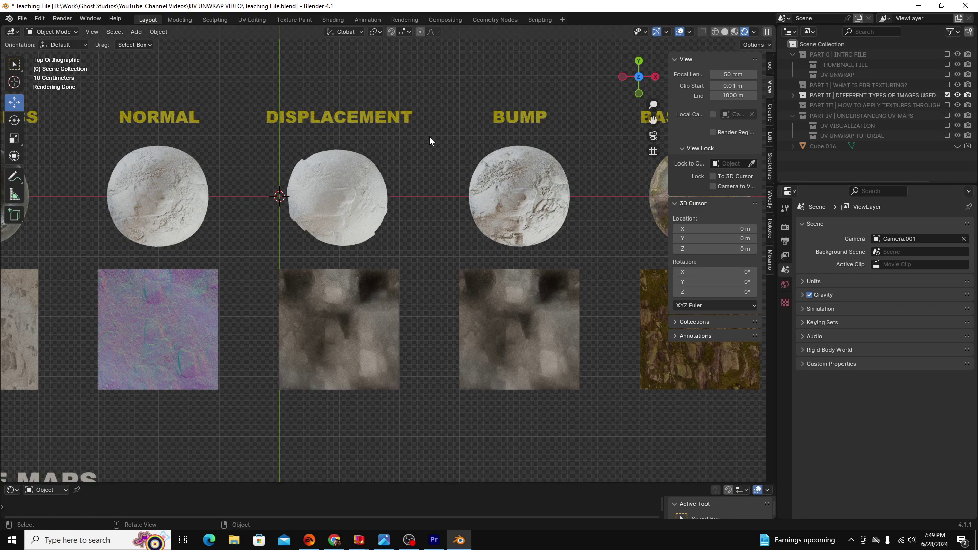
scroll(441, 357, "down", 2)
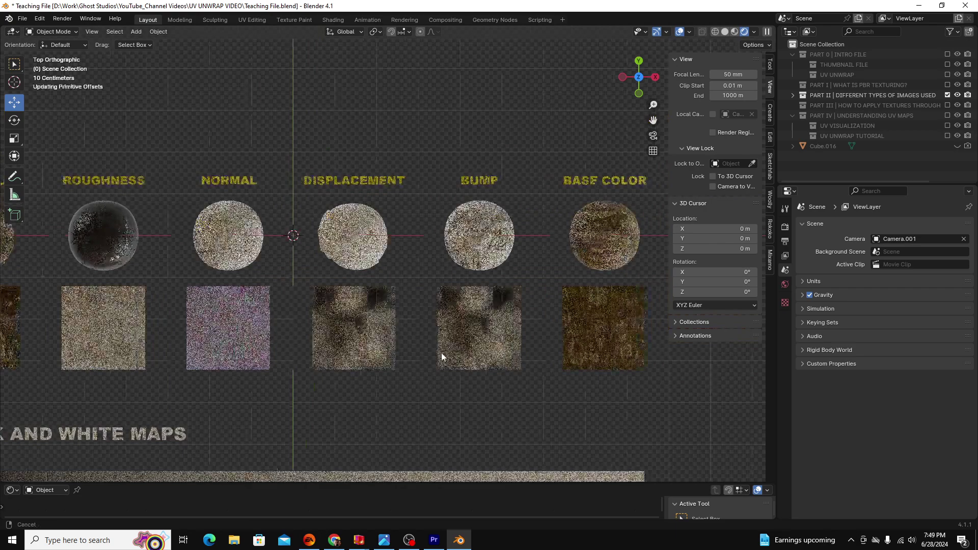
Step: Zoom in on the Bump and Base Color spheres, then shift over to the PBR Texture sphere
middle_click_drag(441, 356, 302, 350, "shift")
scroll(498, 313, "up", 1)
scroll(498, 308, "up", 2)
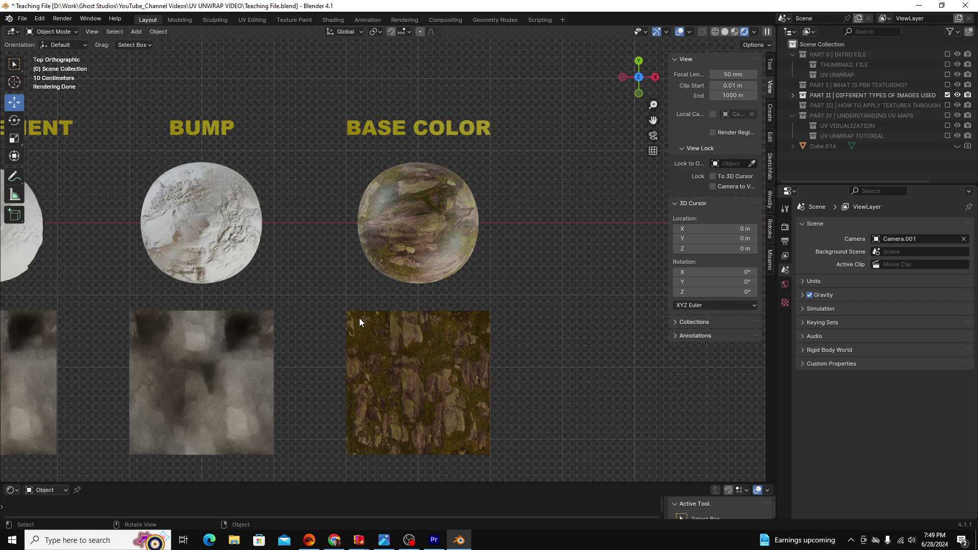
scroll(392, 349, "up", 1)
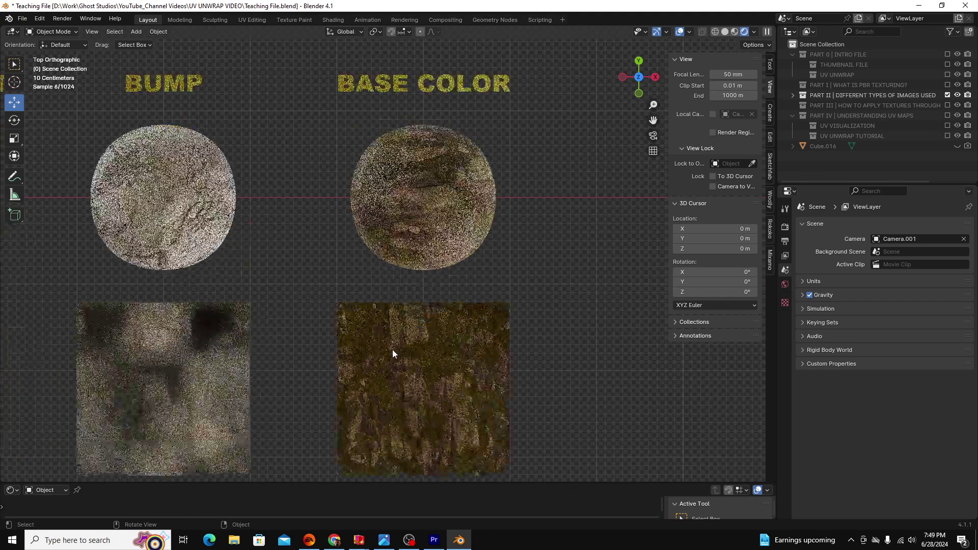
scroll(393, 350, "down", 1)
scroll(393, 347, "up", 2)
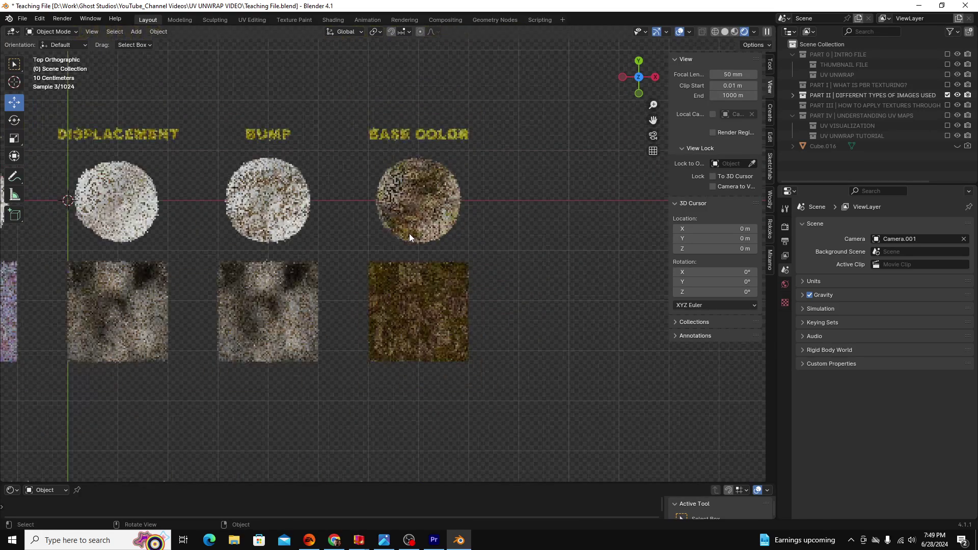
scroll(410, 235, "down", 10, "ctrl")
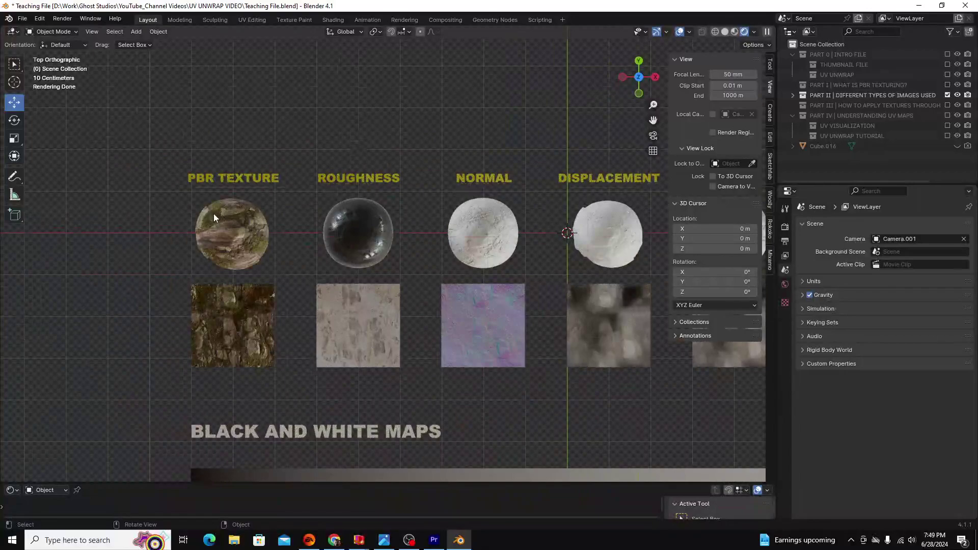
Step: Zoom out to show all six sample columns above the 0%–100% gradient and NORMAL MAPS squares
scroll(214, 218, "up", 4)
scroll(303, 260, "down", 4)
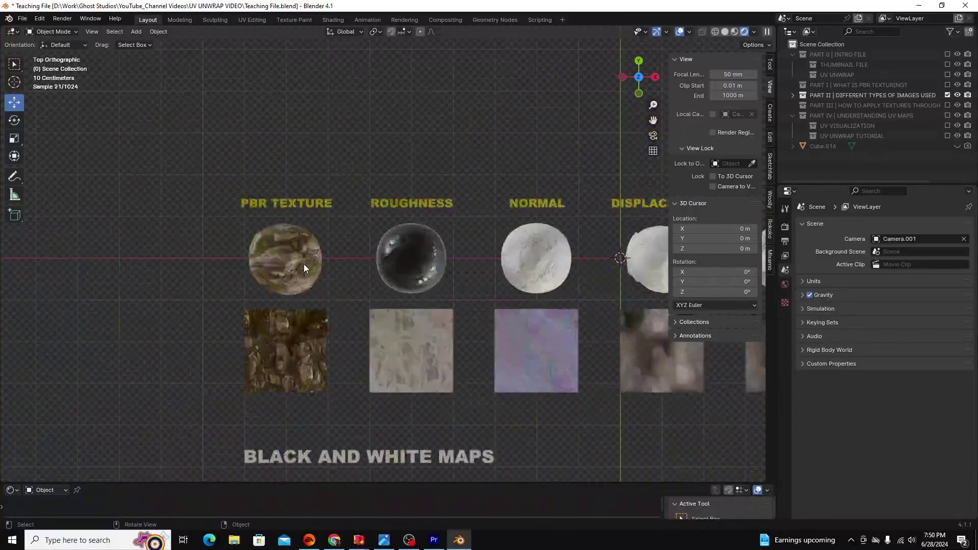
scroll(410, 348, "up", 4, "ctrl")
scroll(410, 347, "down", 2)
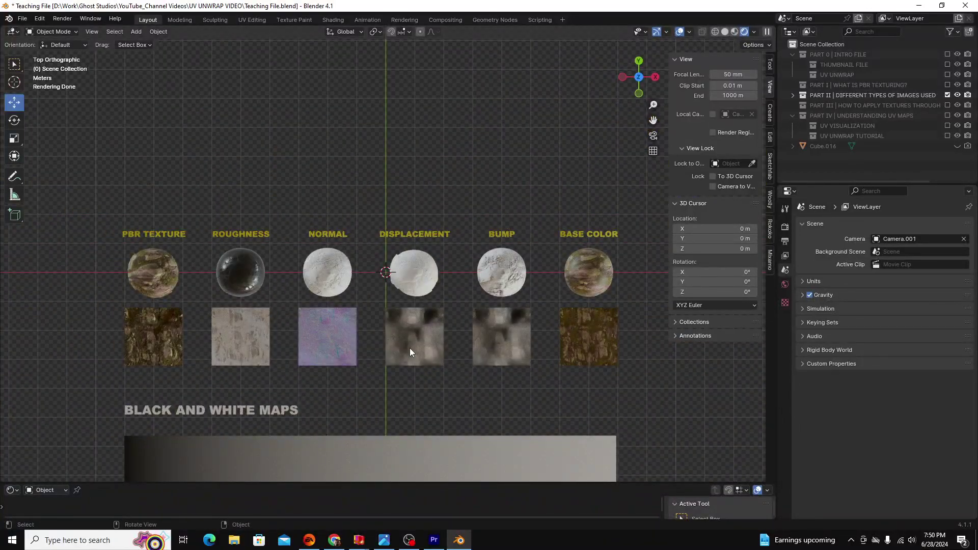
scroll(408, 341, "down", 4)
scroll(446, 302, "down", 4, "shift")
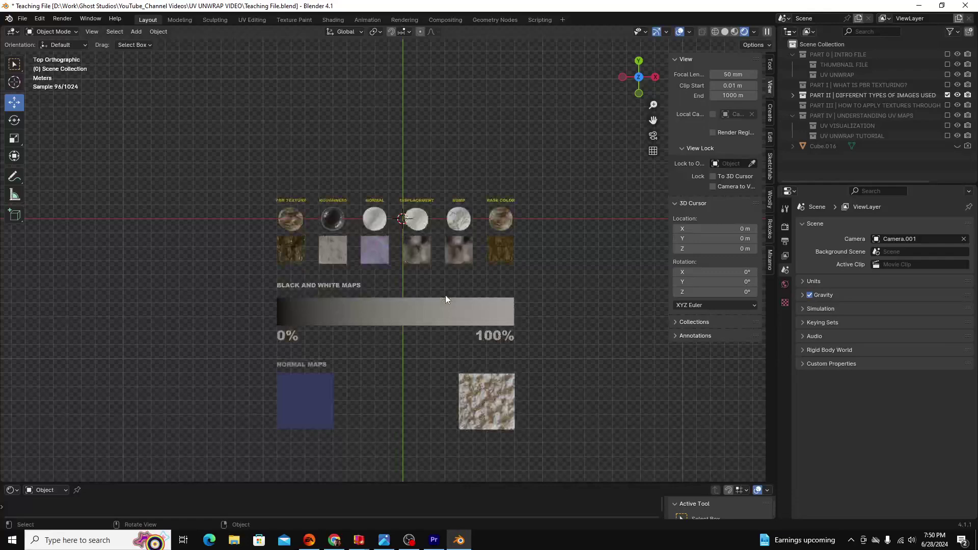